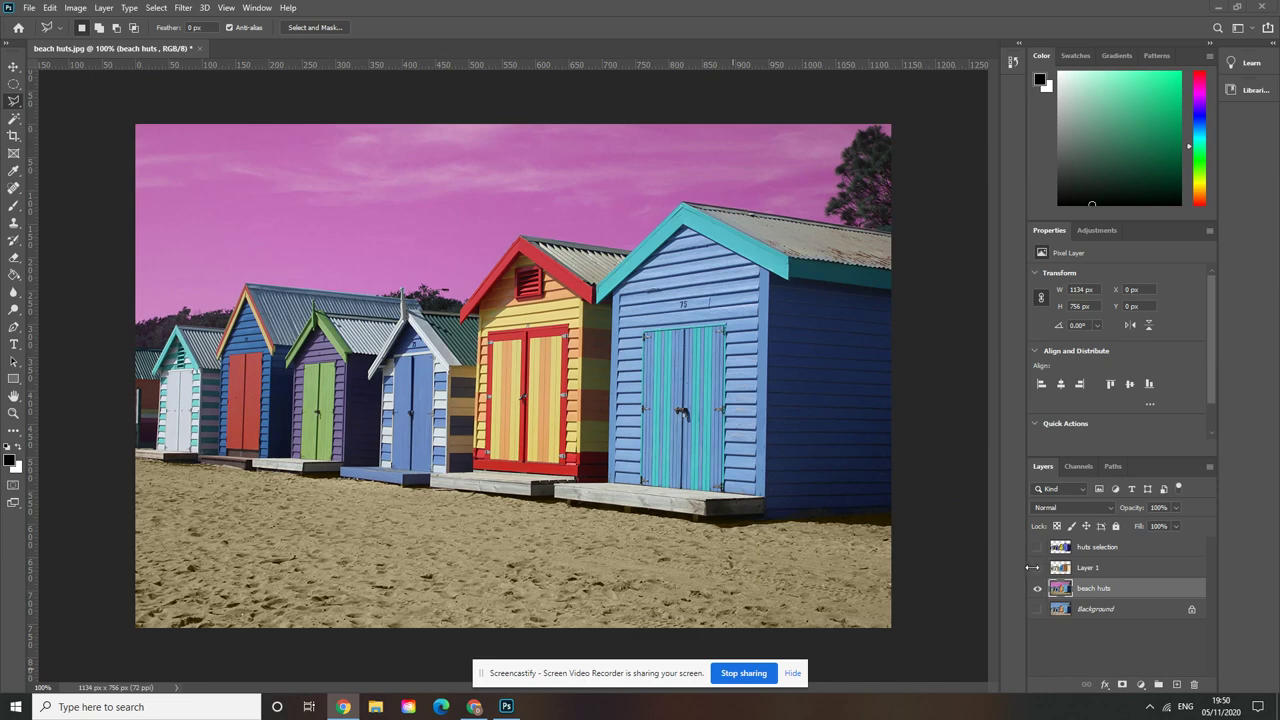
# Make Layer 1 and the 'huts selection' layer visible to reveal the recoloured huts
pyautogui.click(1037, 567)
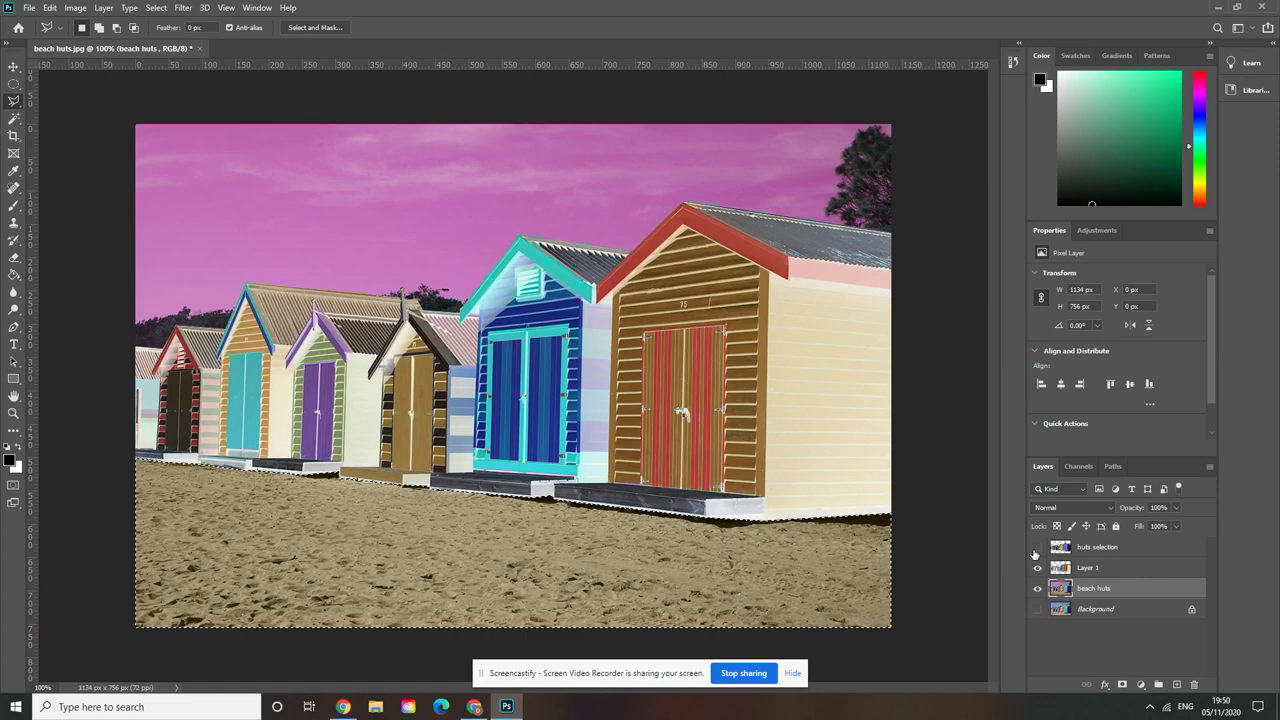
pyautogui.click(1037, 547)
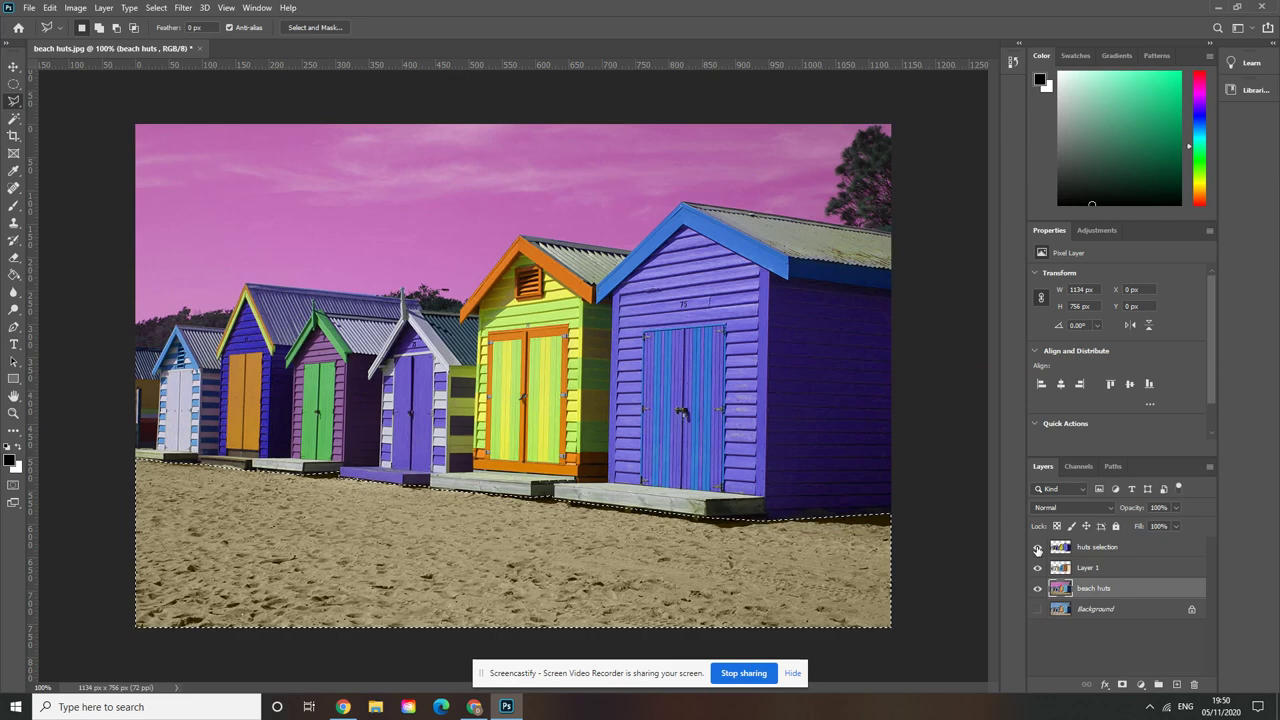
# Clear the sand selection and add a new Layer 2 at the top of the stack
pyautogui.hotkey('ctrl', 'd')
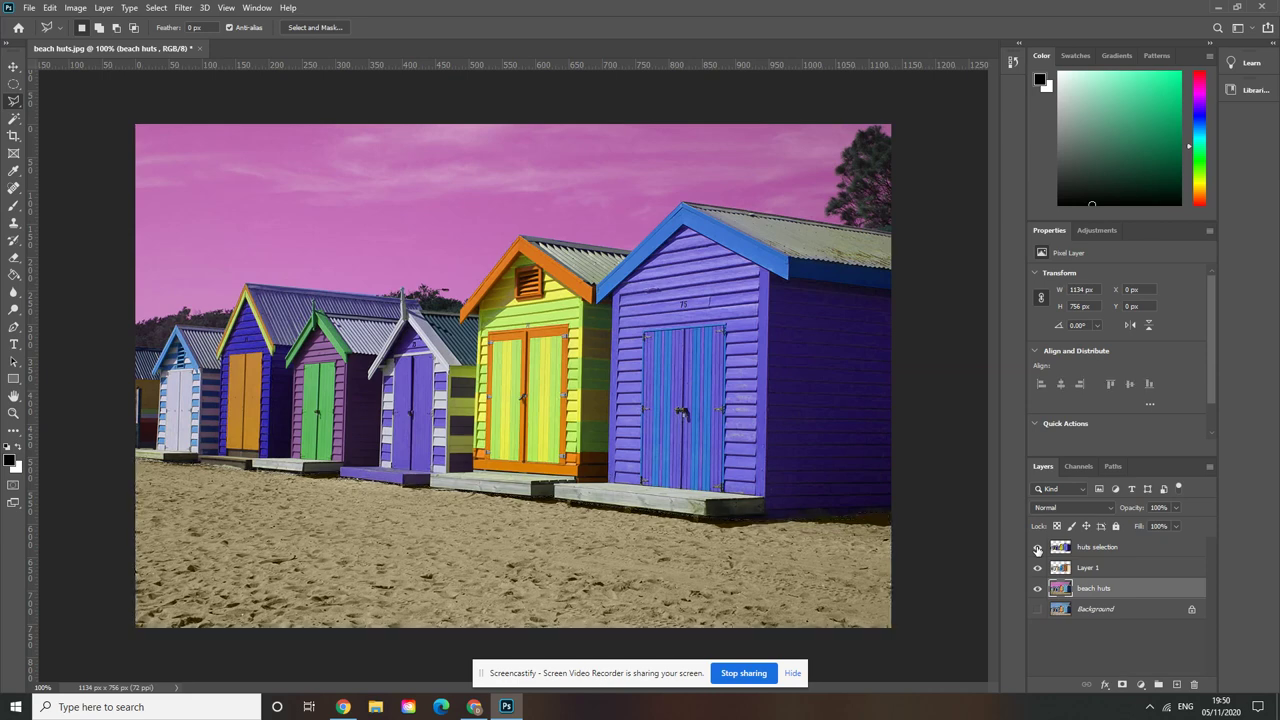
pyautogui.click(1177, 685)
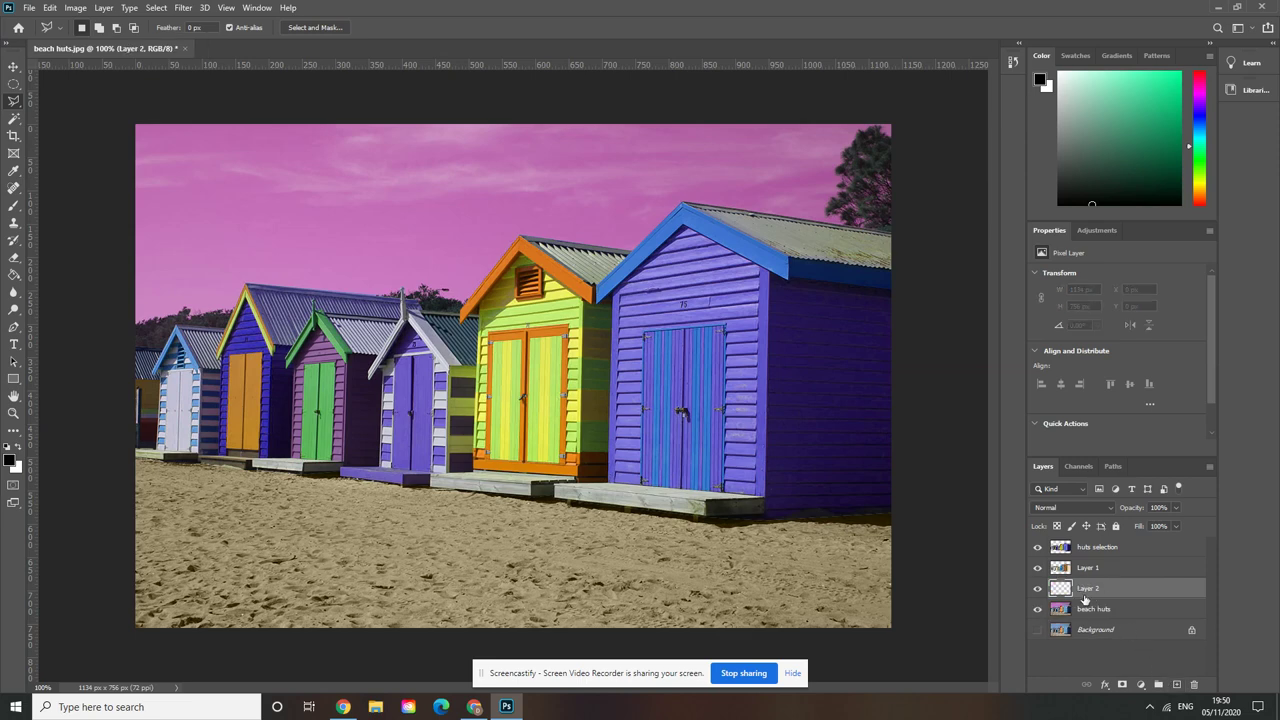
pyautogui.moveTo(1109, 590); pyautogui.dragTo(1094, 547)
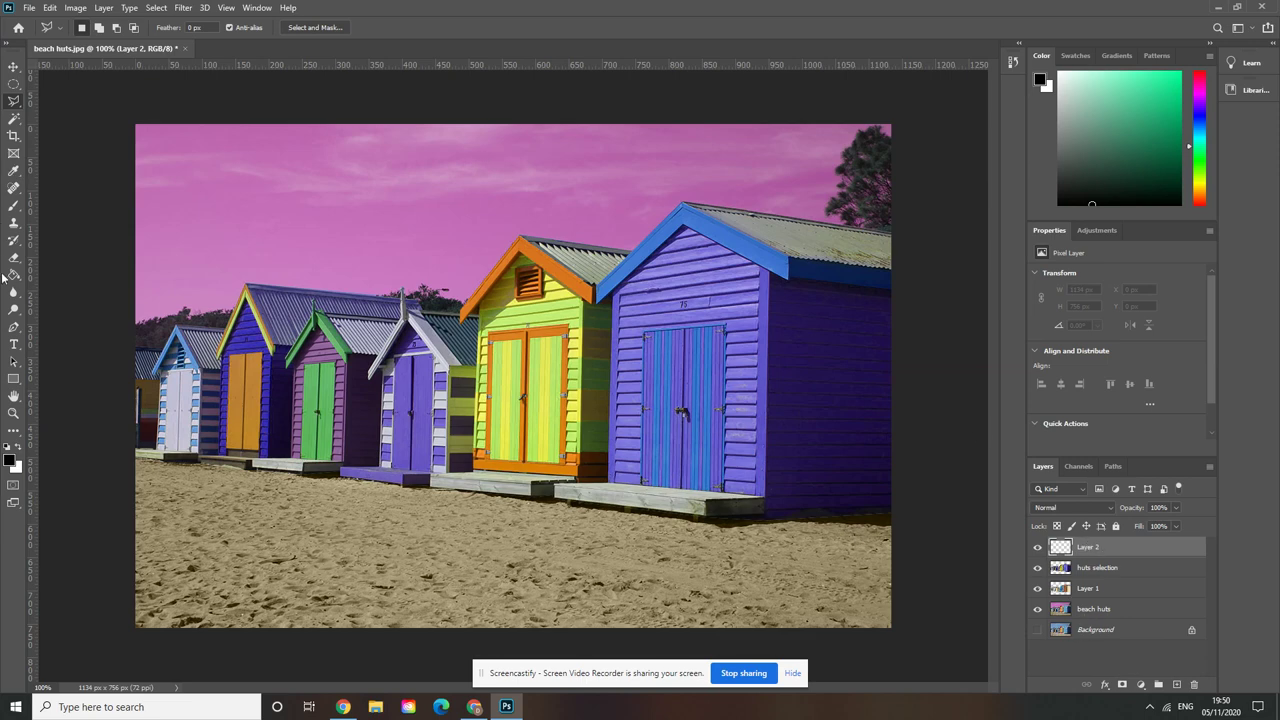
# Fill Layer 2 entirely with bright green #13f095 using the Paint Bucket
pyautogui.moveTo(16, 276)
pyautogui.mouseDown()
pyautogui.moveTo(64, 280)
pyautogui.moveTo(74, 297)
pyautogui.mouseUp()
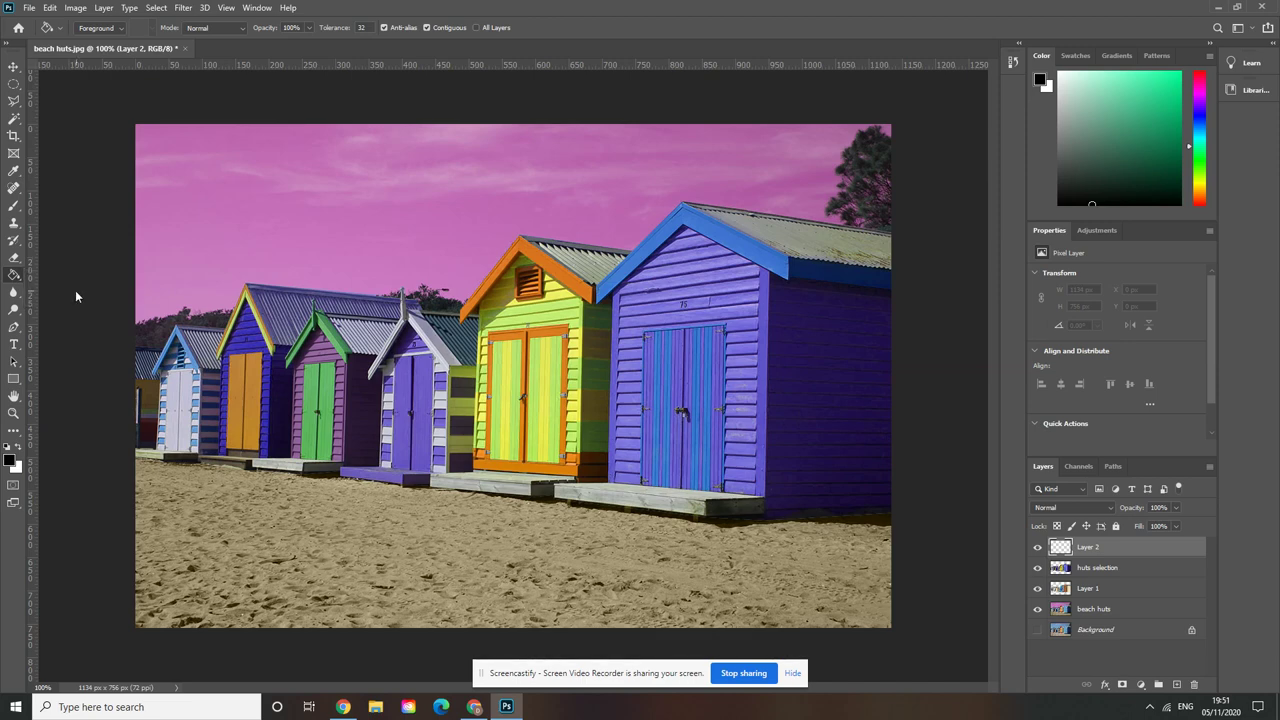
pyautogui.click(11, 458)
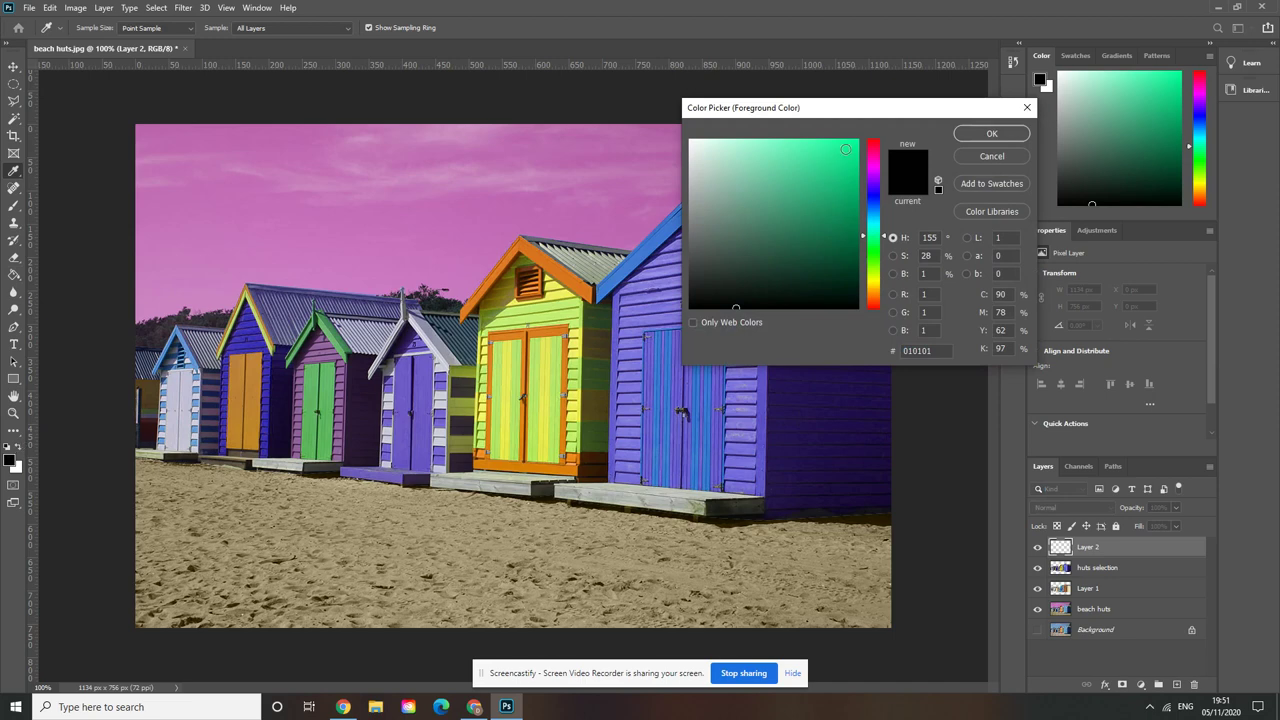
pyautogui.click(845, 149)
pyautogui.click(992, 133)
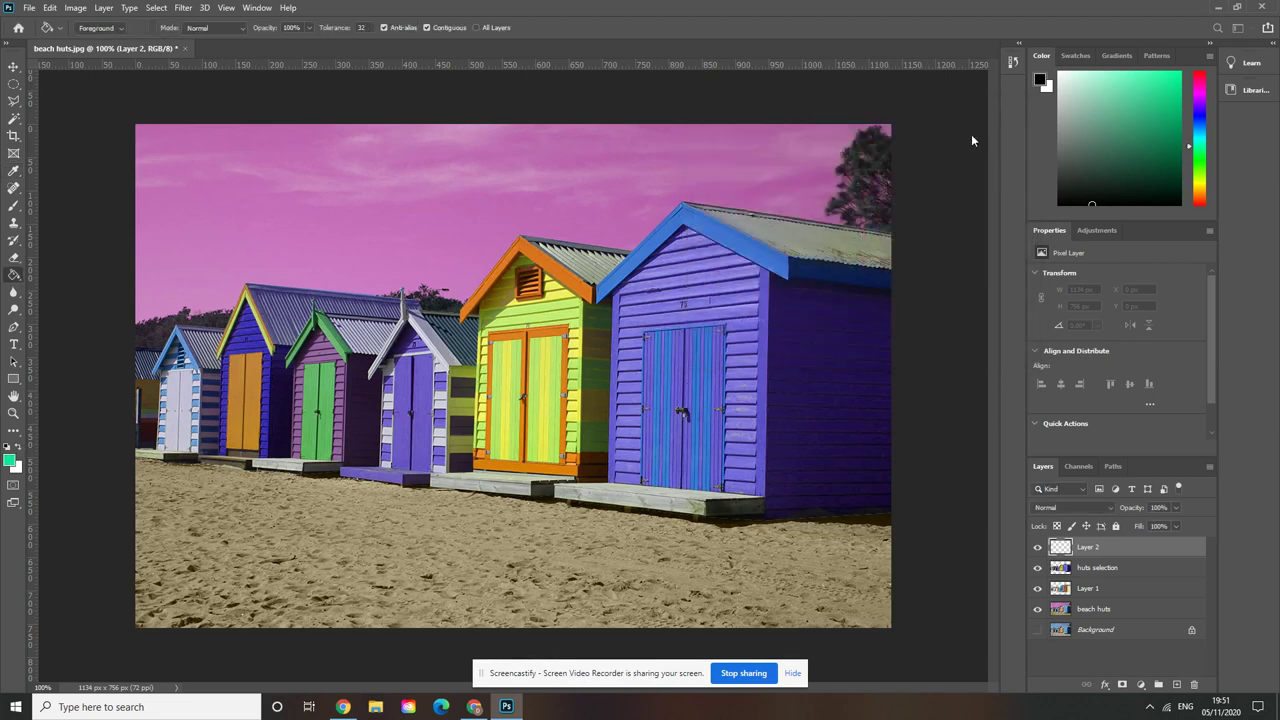
pyautogui.click(351, 254)
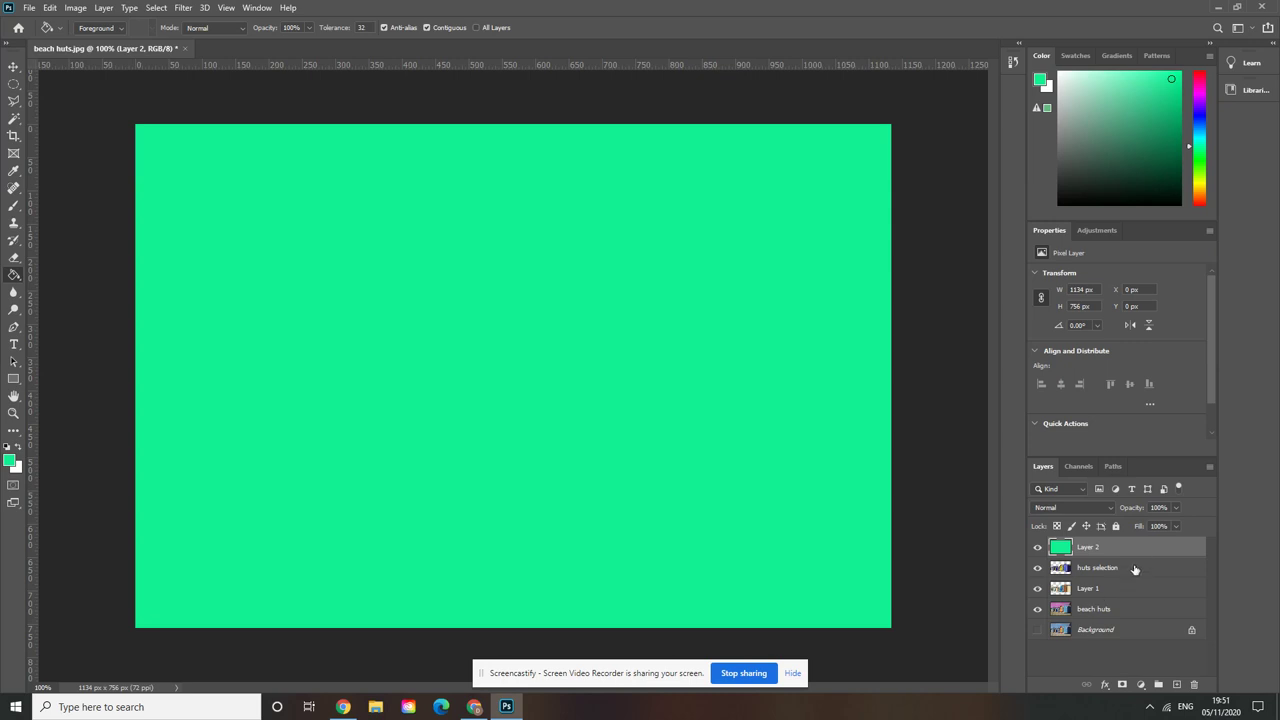
# Try Layer 2 opacities of 75%, 17%, 47%, 77%, 89% and 28%, ending at 100%
pyautogui.click(1176, 507)
pyautogui.moveTo(1177, 529); pyautogui.dragTo(1117, 517)
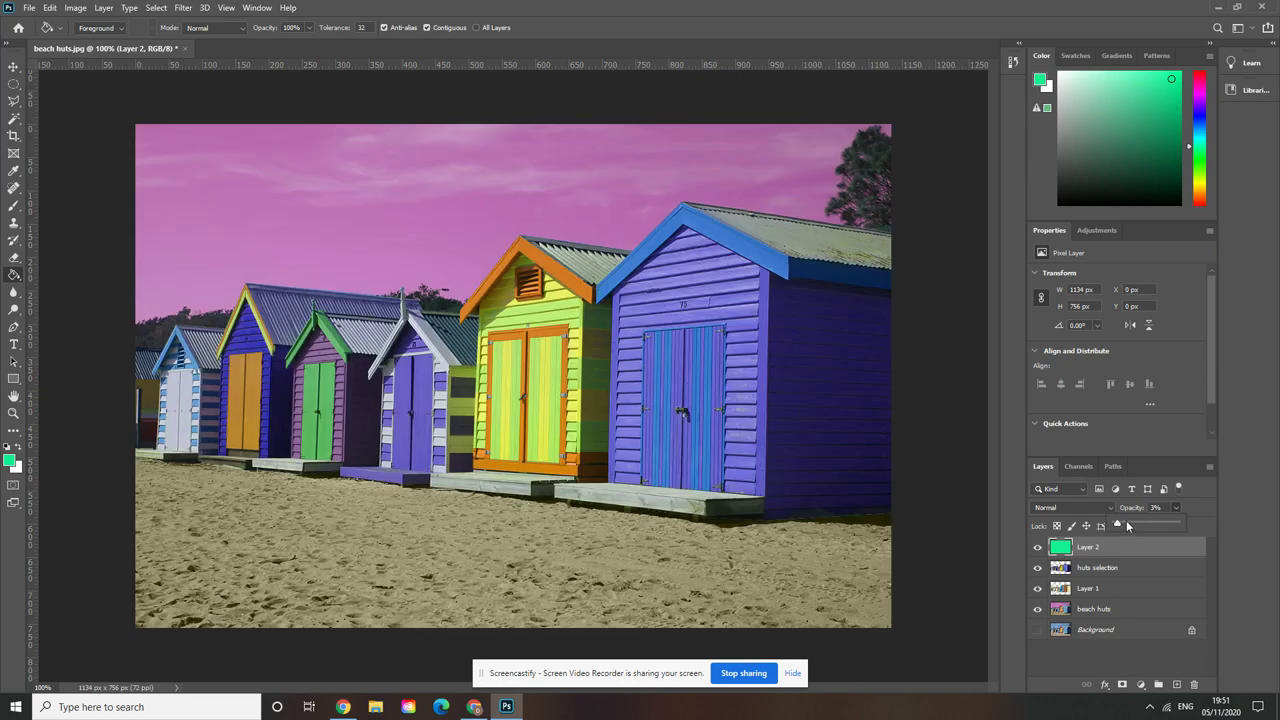
pyautogui.moveTo(1127, 523); pyautogui.dragTo(1129, 524)
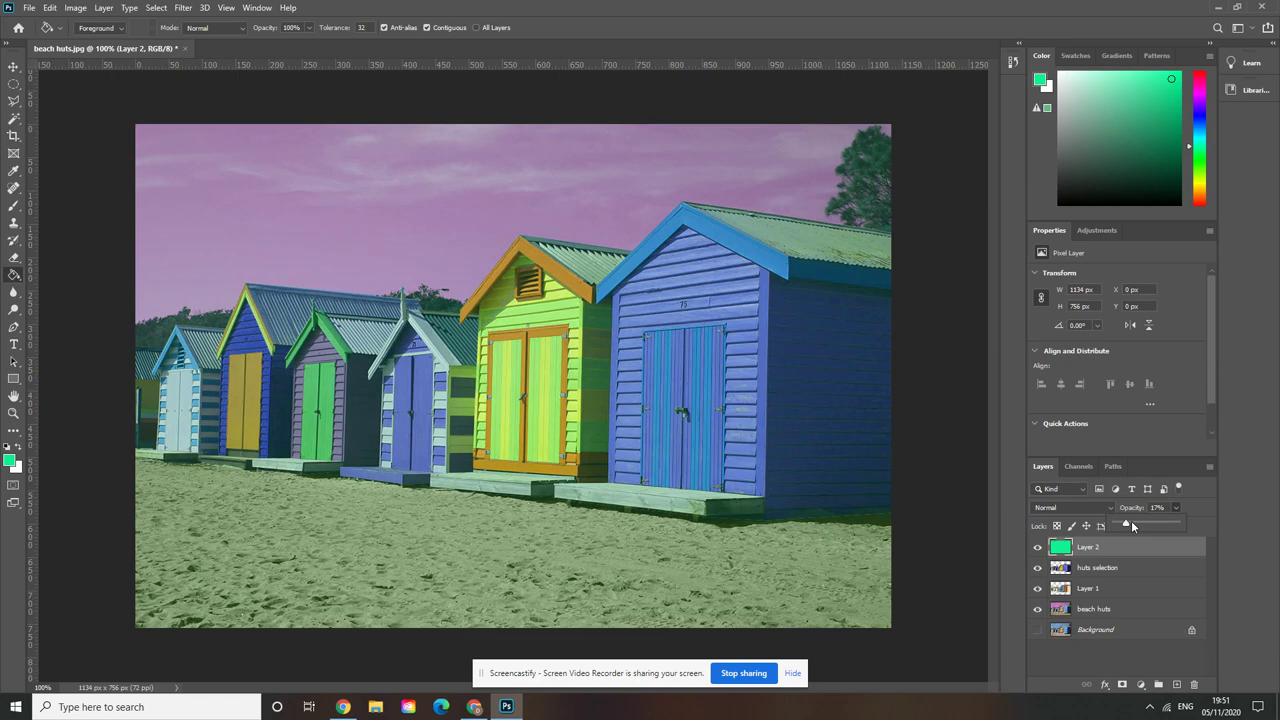
pyautogui.moveTo(1133, 525); pyautogui.dragTo(1144, 523)
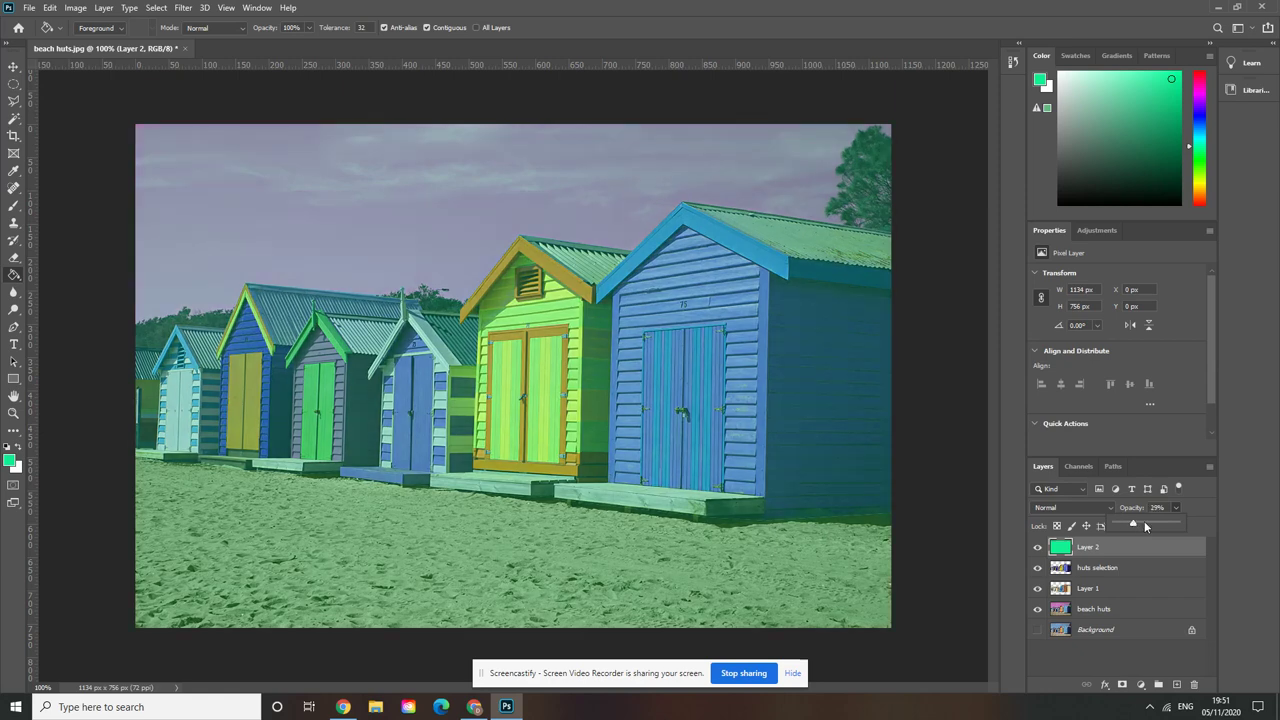
pyautogui.click(1163, 525)
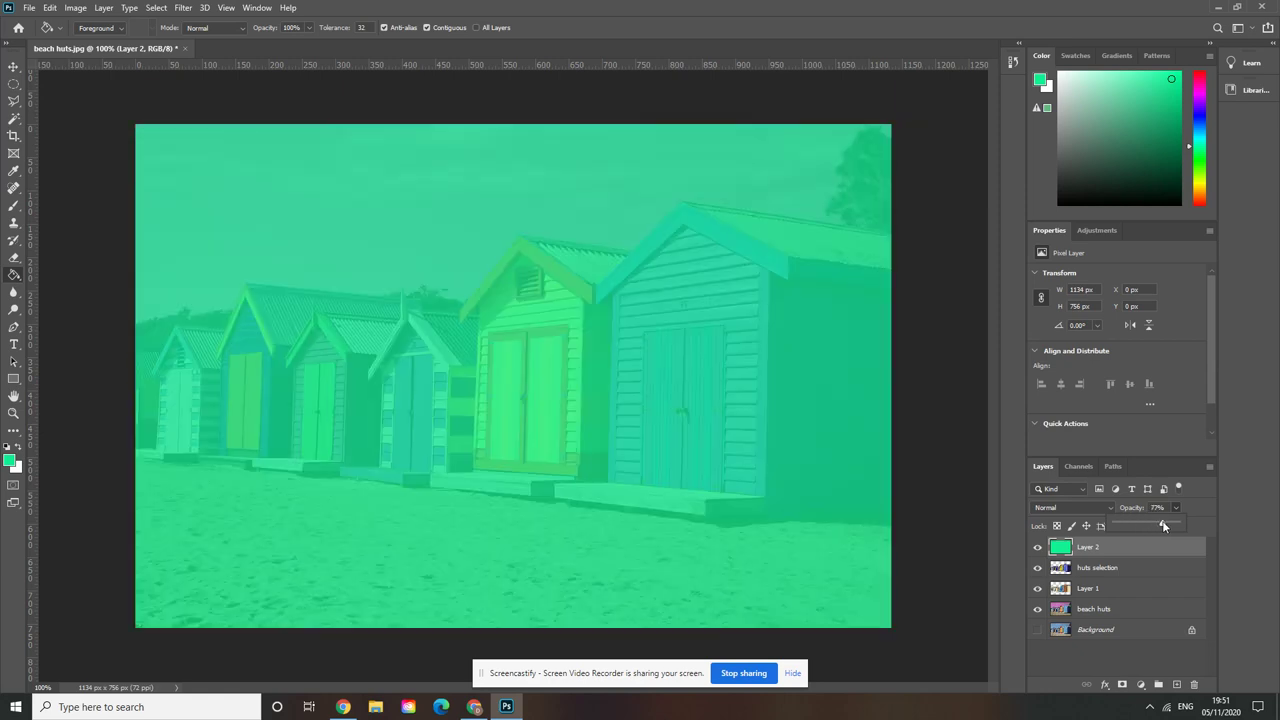
pyautogui.moveTo(1163, 525); pyautogui.dragTo(1171, 524)
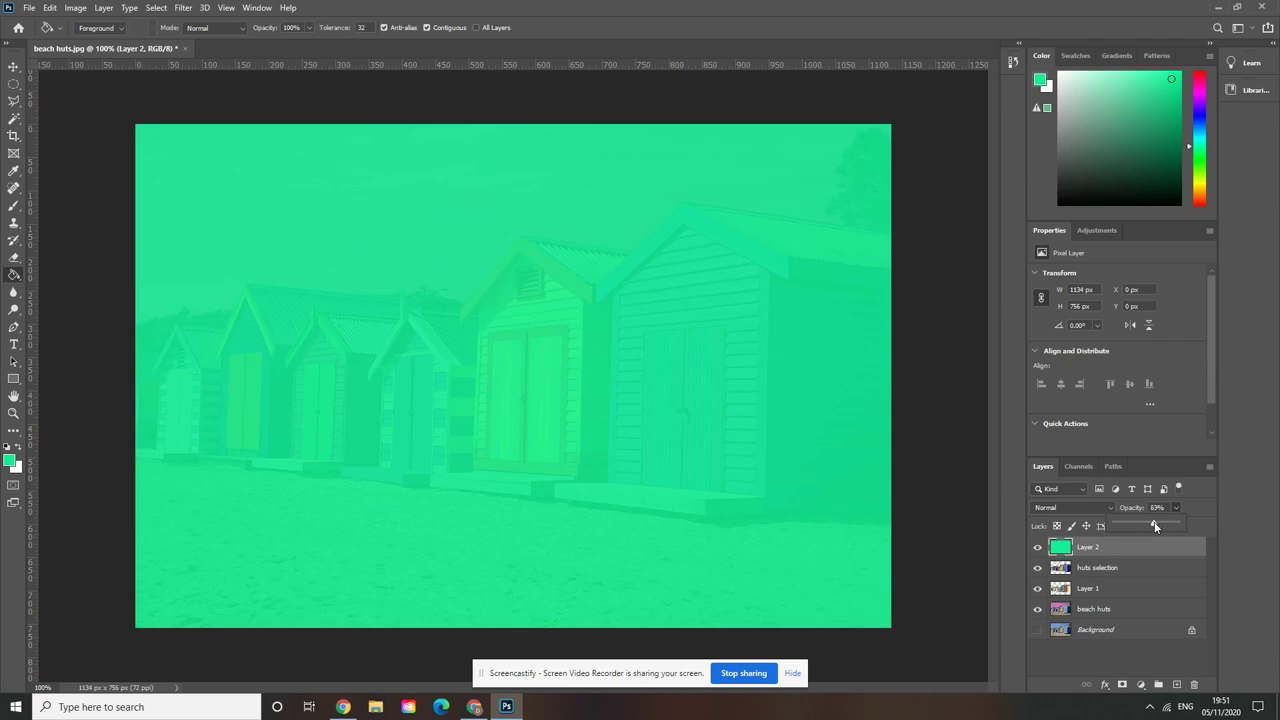
pyautogui.moveTo(1133, 525); pyautogui.dragTo(1127, 525)
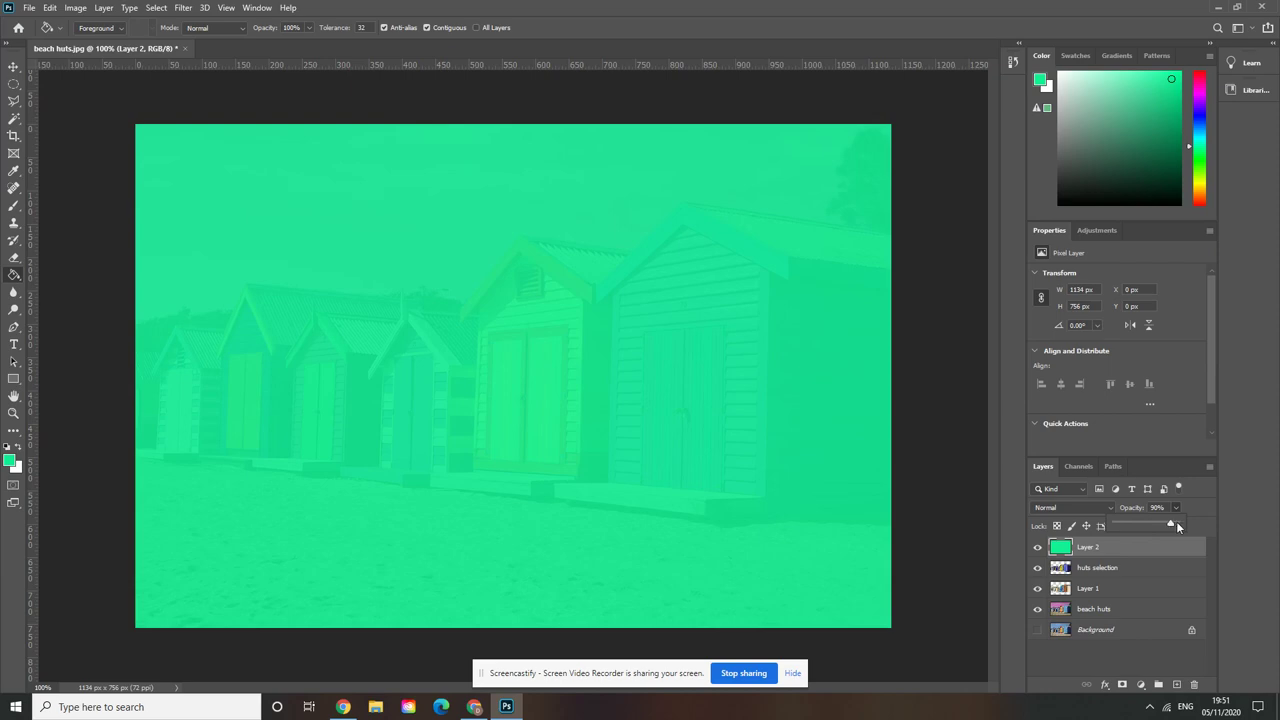
pyautogui.moveTo(1178, 527); pyautogui.dragTo(1176, 527)
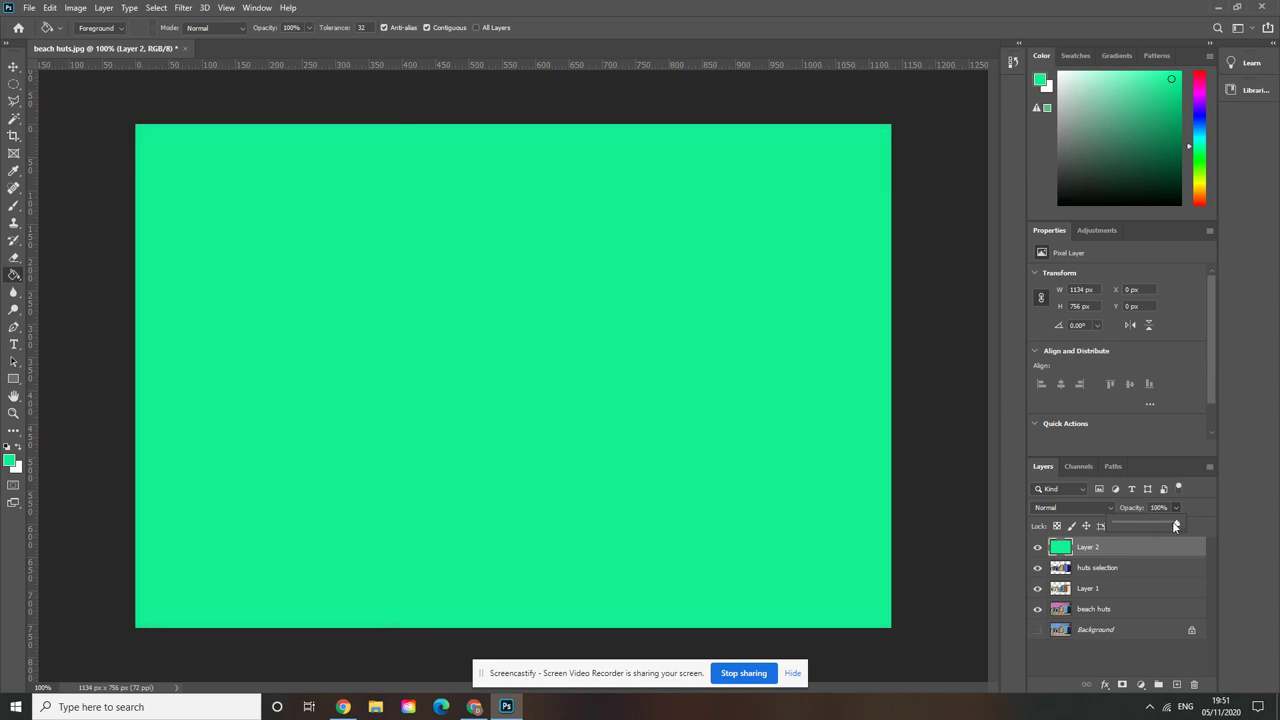
# Try Dissolve, Darken, Multiply, Color Burn and Linear Burn blend modes on Layer 2
pyautogui.click(1110, 508)
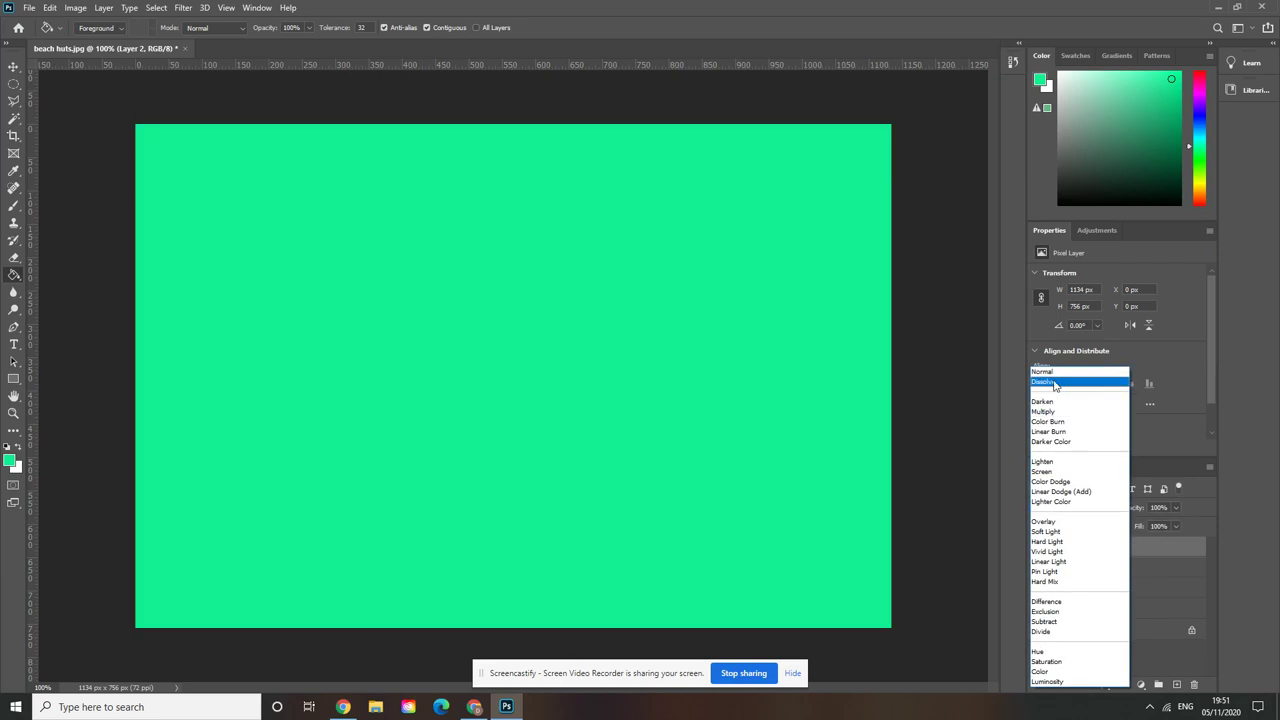
pyautogui.click(1054, 385)
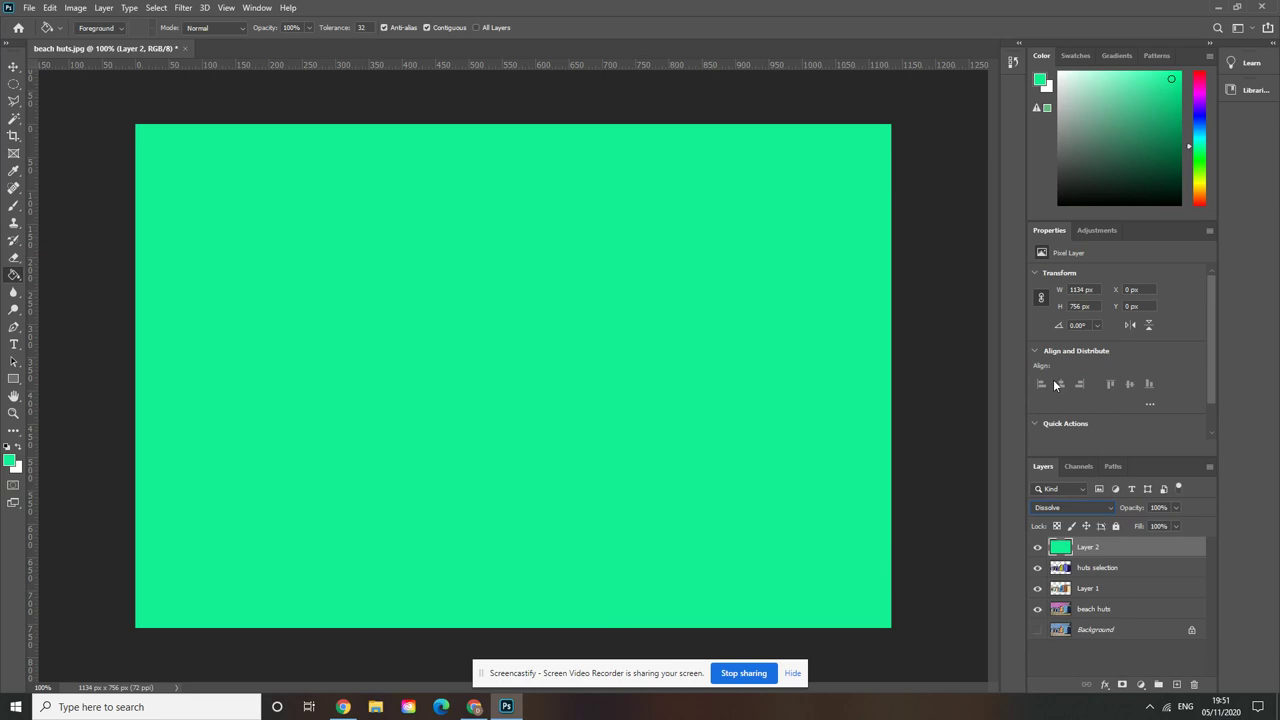
pyautogui.press('Down')
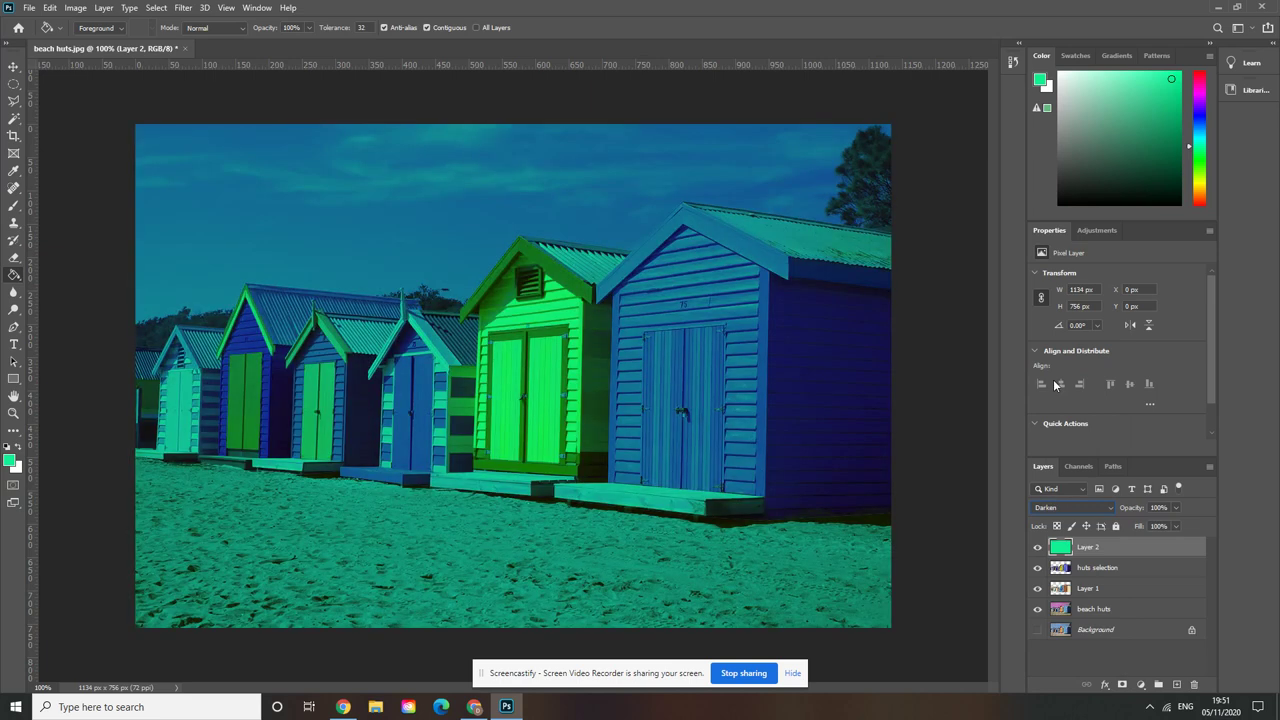
pyautogui.press('Down')
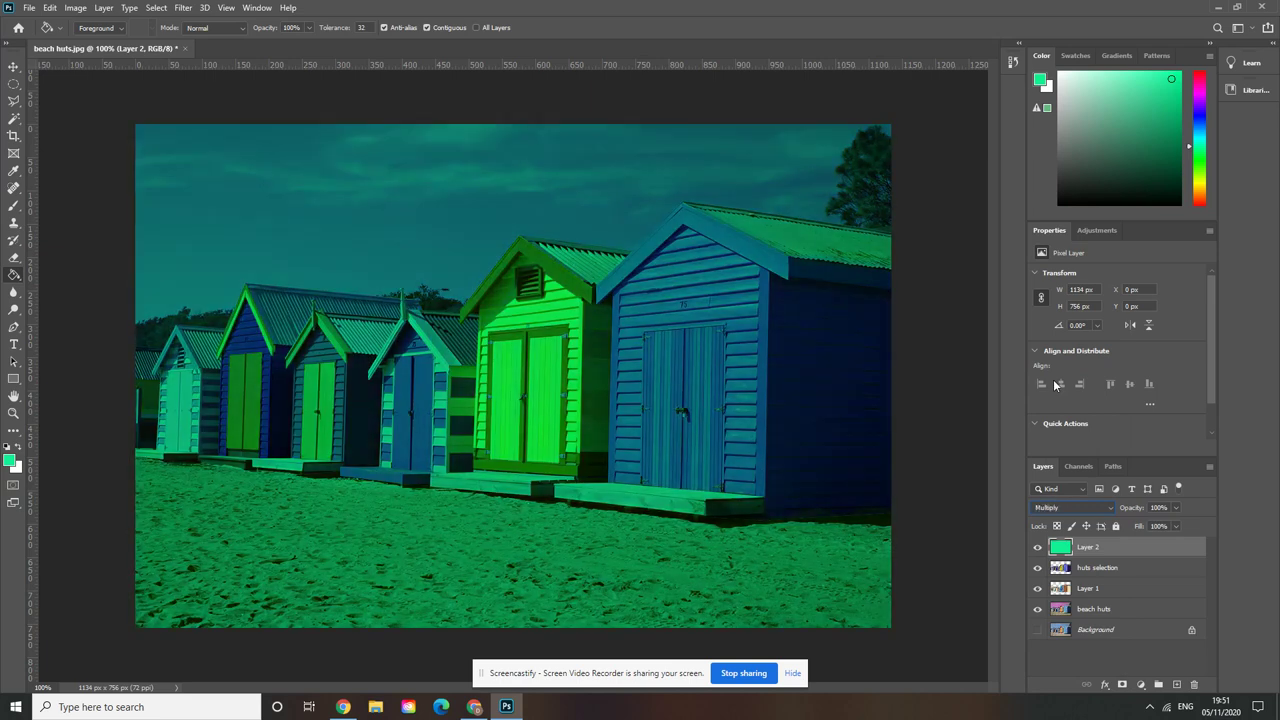
pyautogui.press('Down')
pyautogui.press('Down')
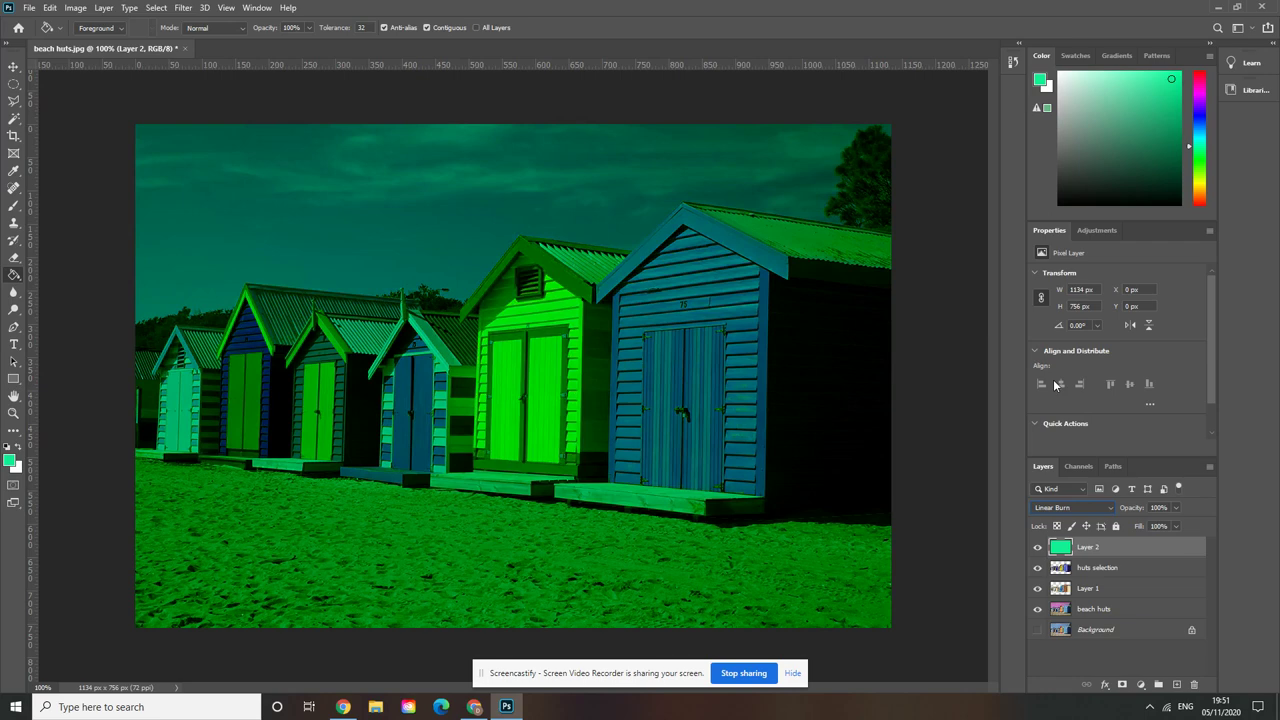
pyautogui.press('Down')
pyautogui.press('Down')
# Cycle Layer 2 through the lighten and contrast blend modes, settling on Exclusion
pyautogui.press('Up')
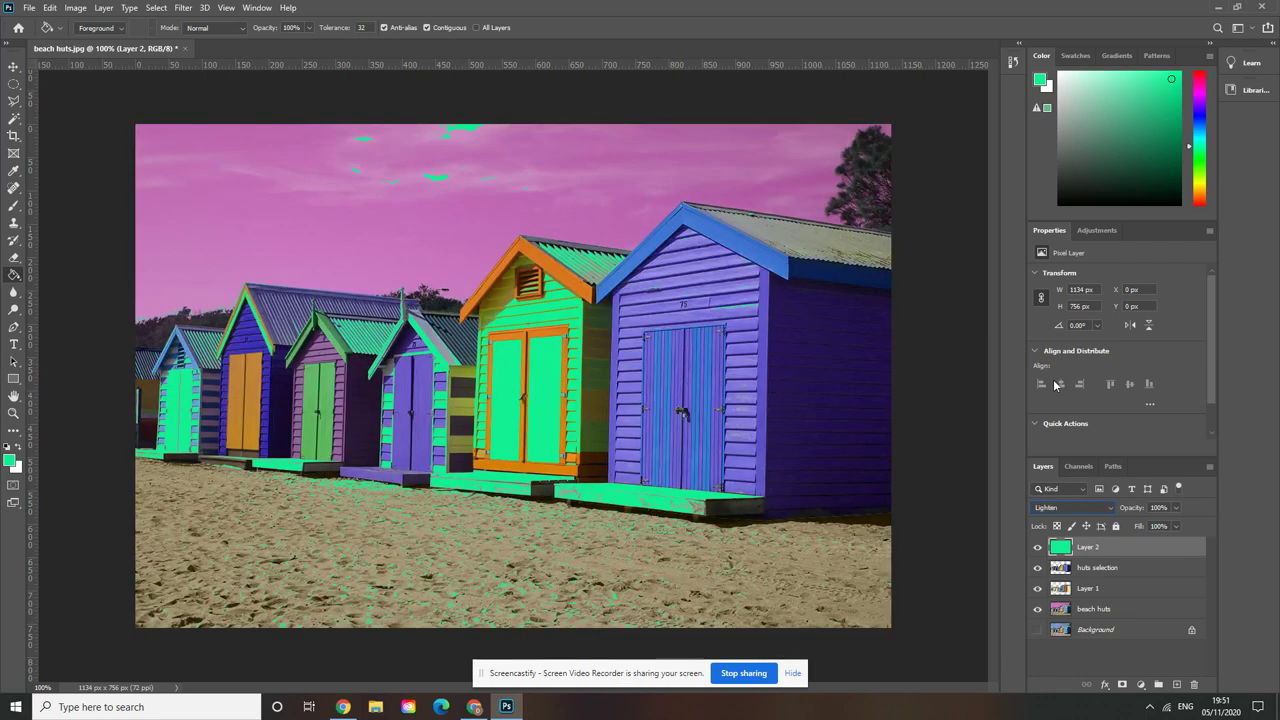
pyautogui.press('Down')
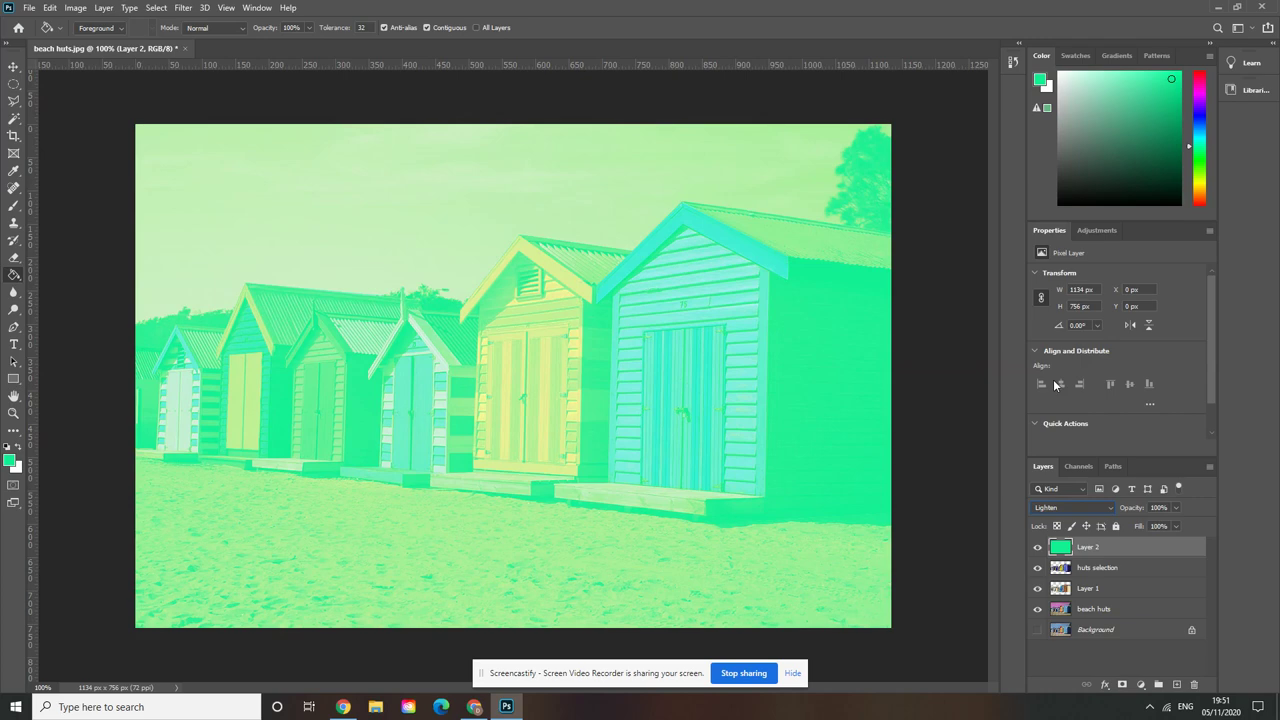
pyautogui.press('Down')
pyautogui.press('Down')
pyautogui.press('Down')
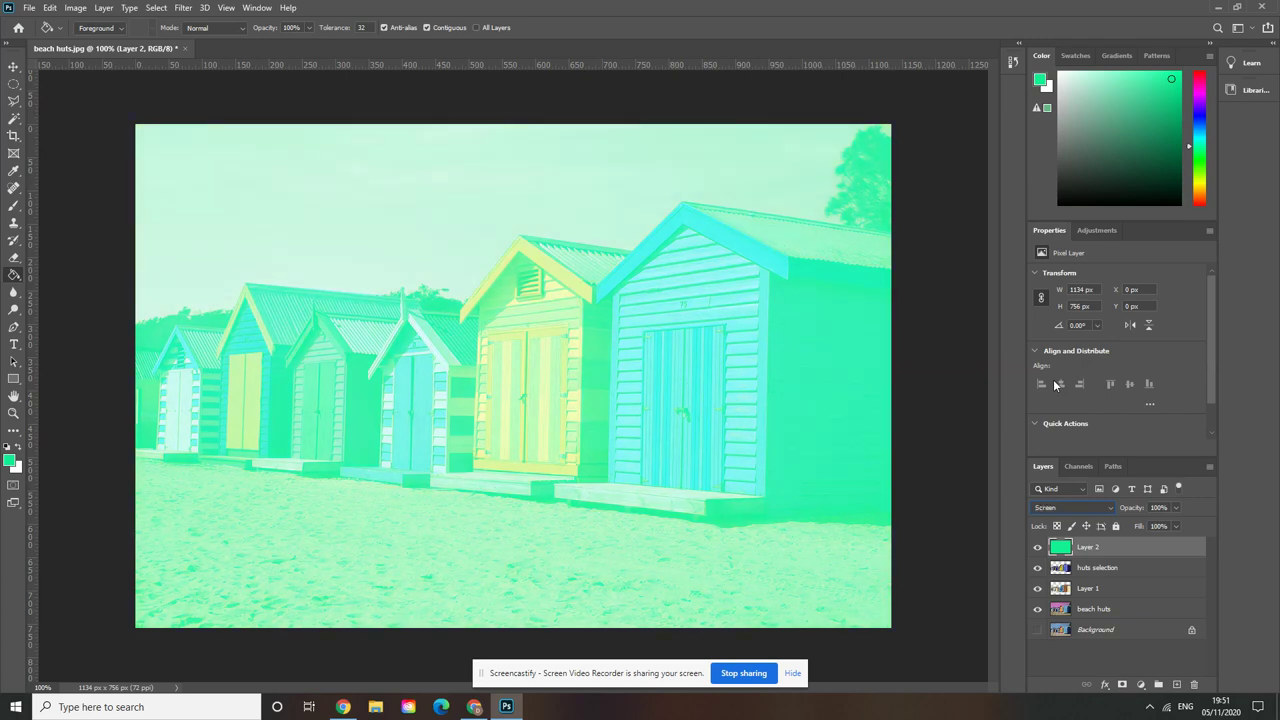
pyautogui.press('Down')
pyautogui.press('Down')
pyautogui.press('Down')
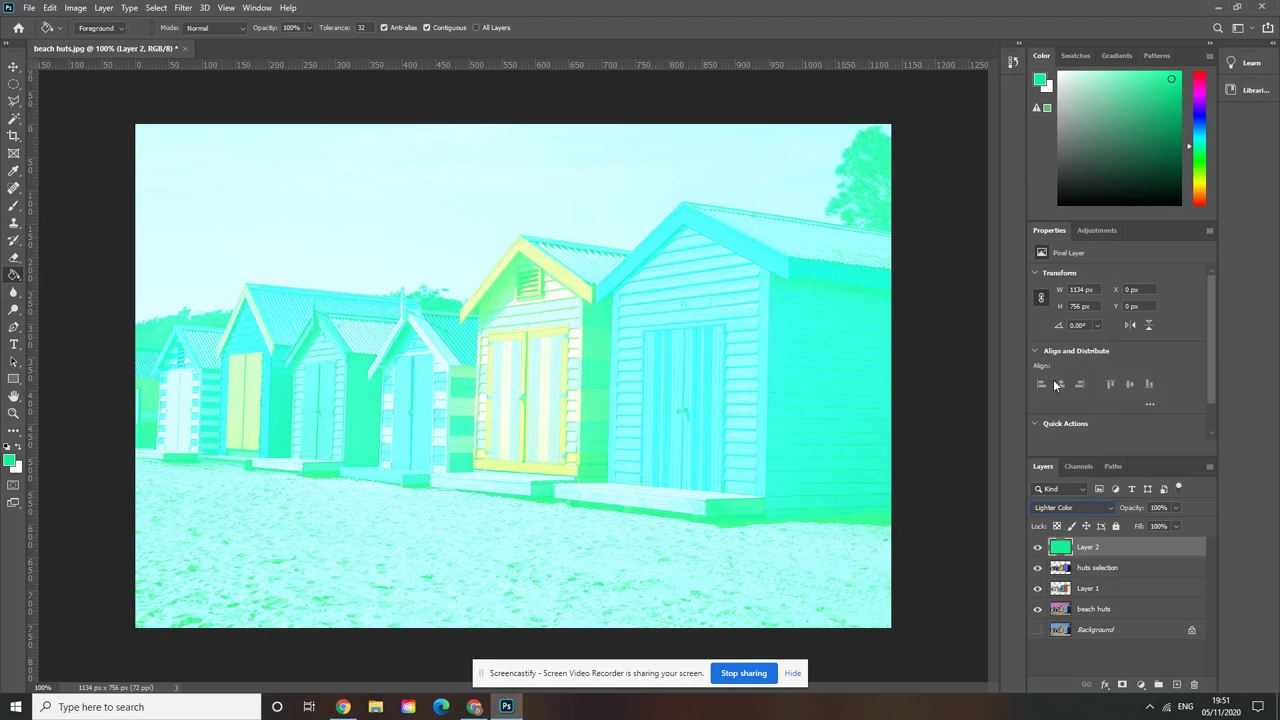
pyautogui.press('Down')
pyautogui.press('Down')
pyautogui.press('Down')
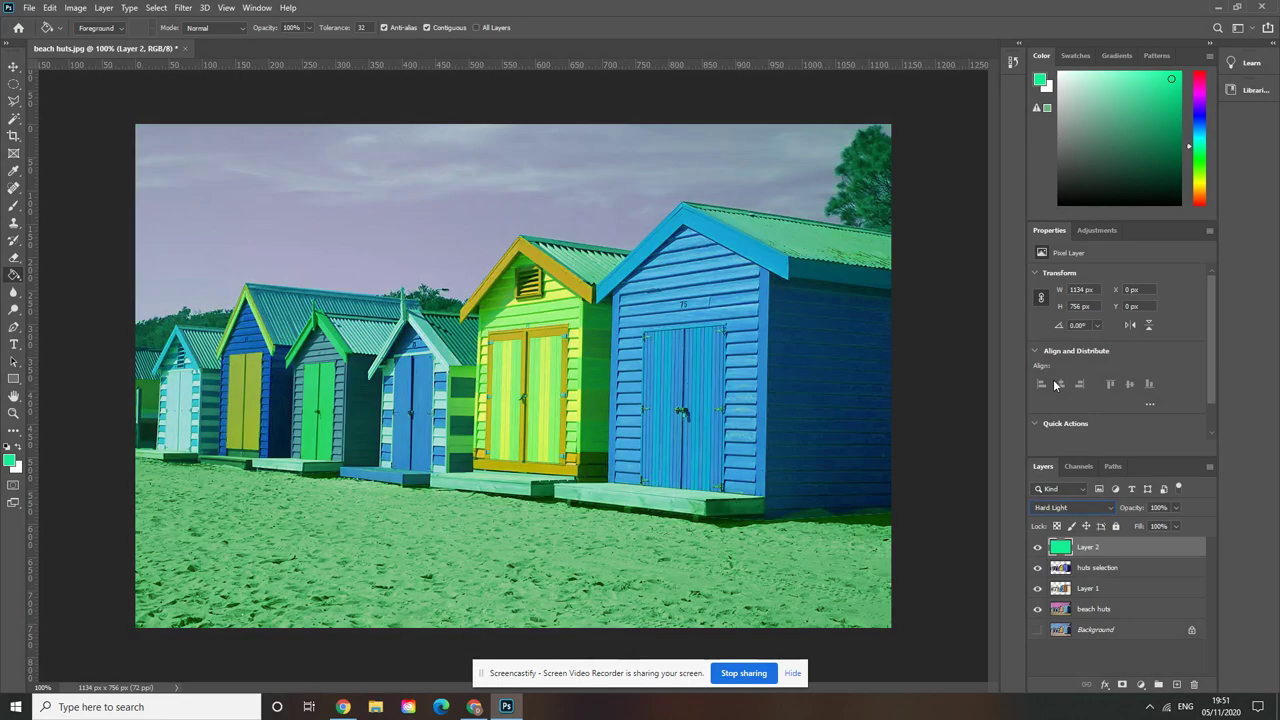
pyautogui.press('Down')
pyautogui.press('Down')
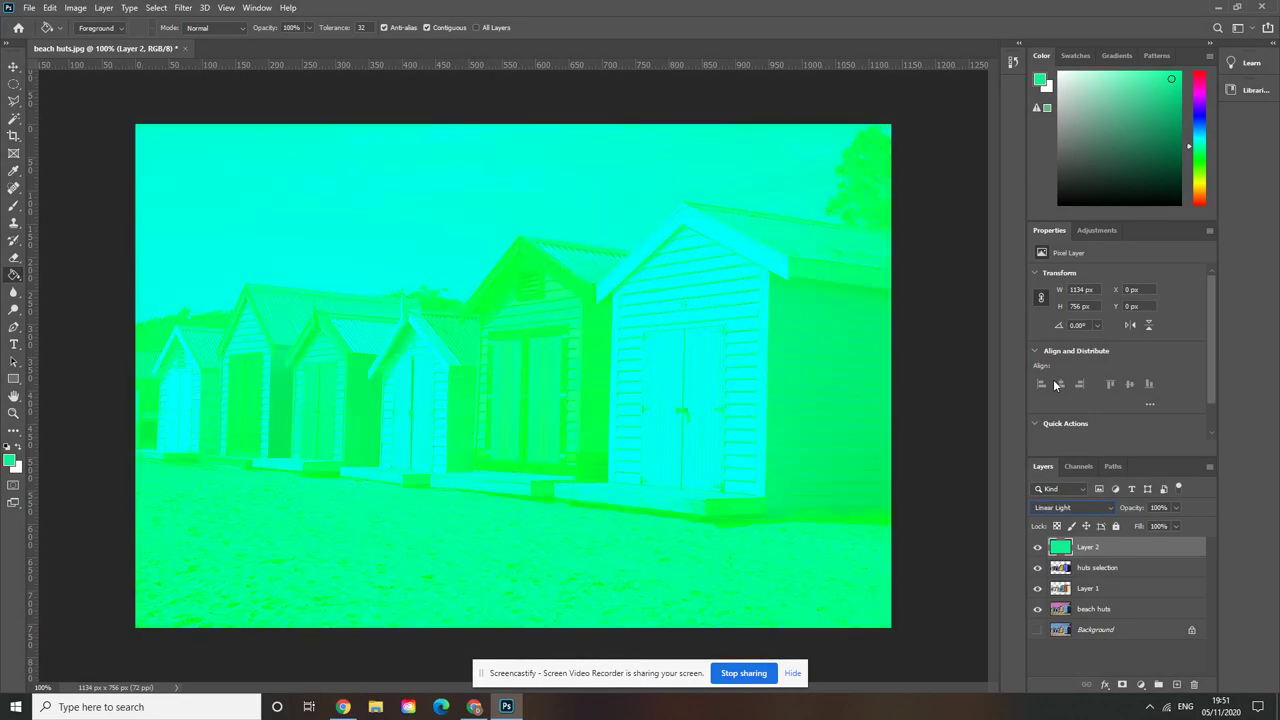
pyautogui.press('Down')
pyautogui.press('Down')
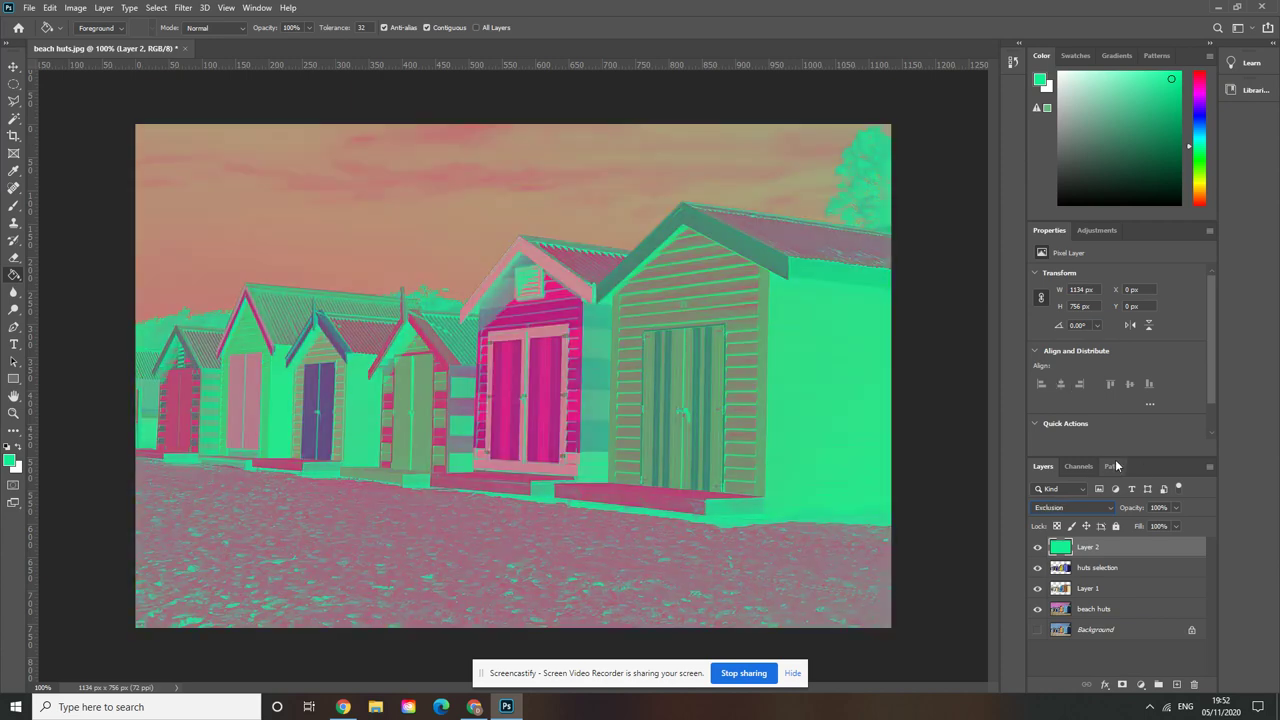
# Select the huts outline and fill it with magenta on a new Layer 3
pyautogui.keyDown('ctrl'); pyautogui.click(1059, 570); pyautogui.keyUp('ctrl')
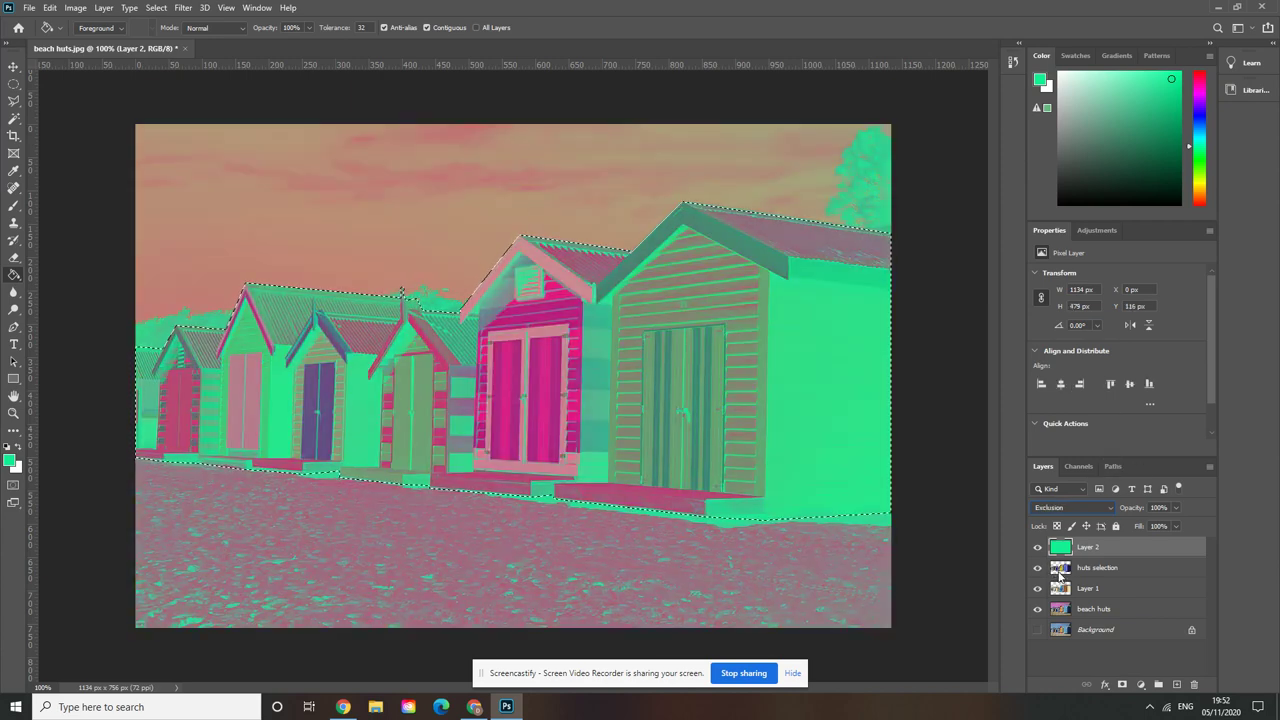
pyautogui.click(1177, 685)
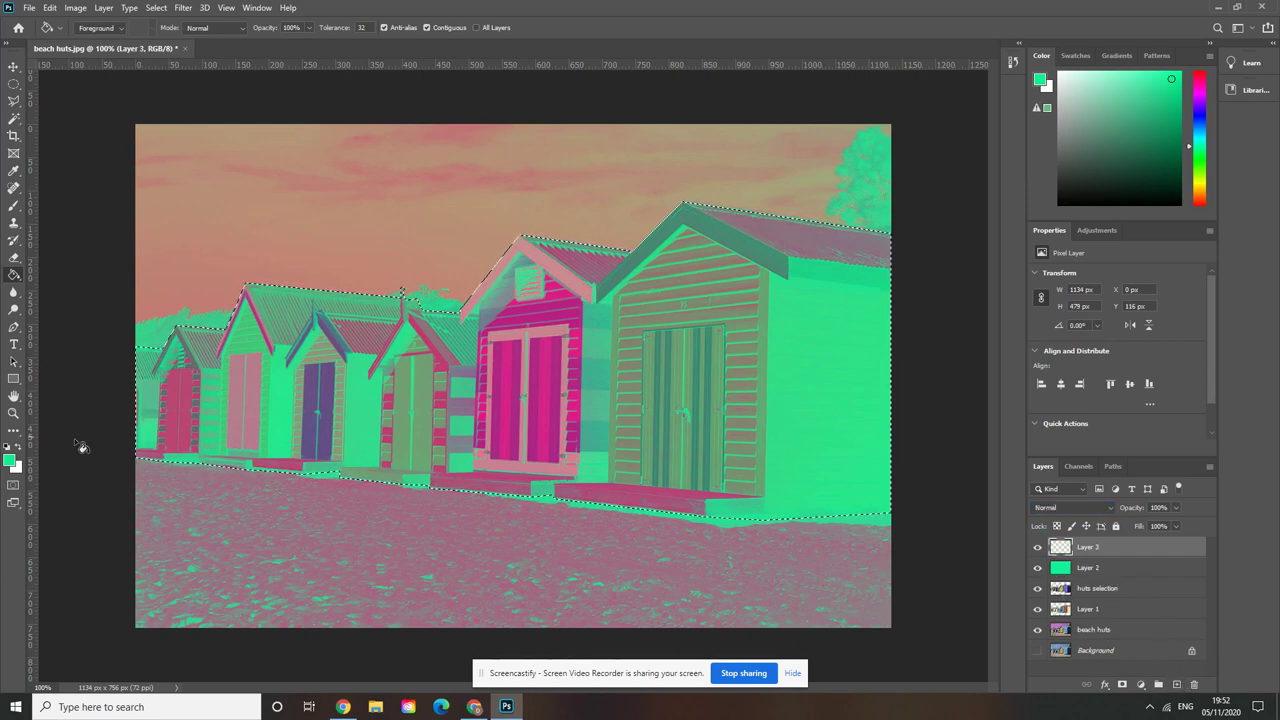
pyautogui.click(12, 459)
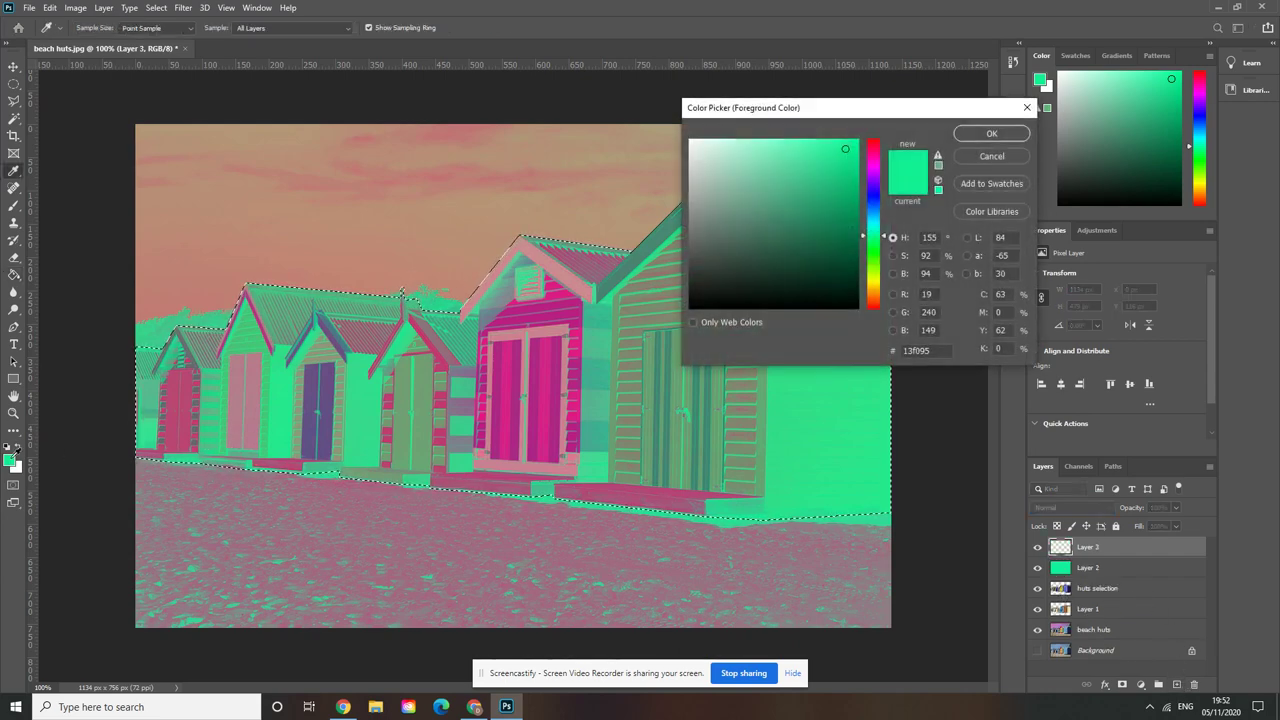
pyautogui.click(870, 168)
pyautogui.press('Return')
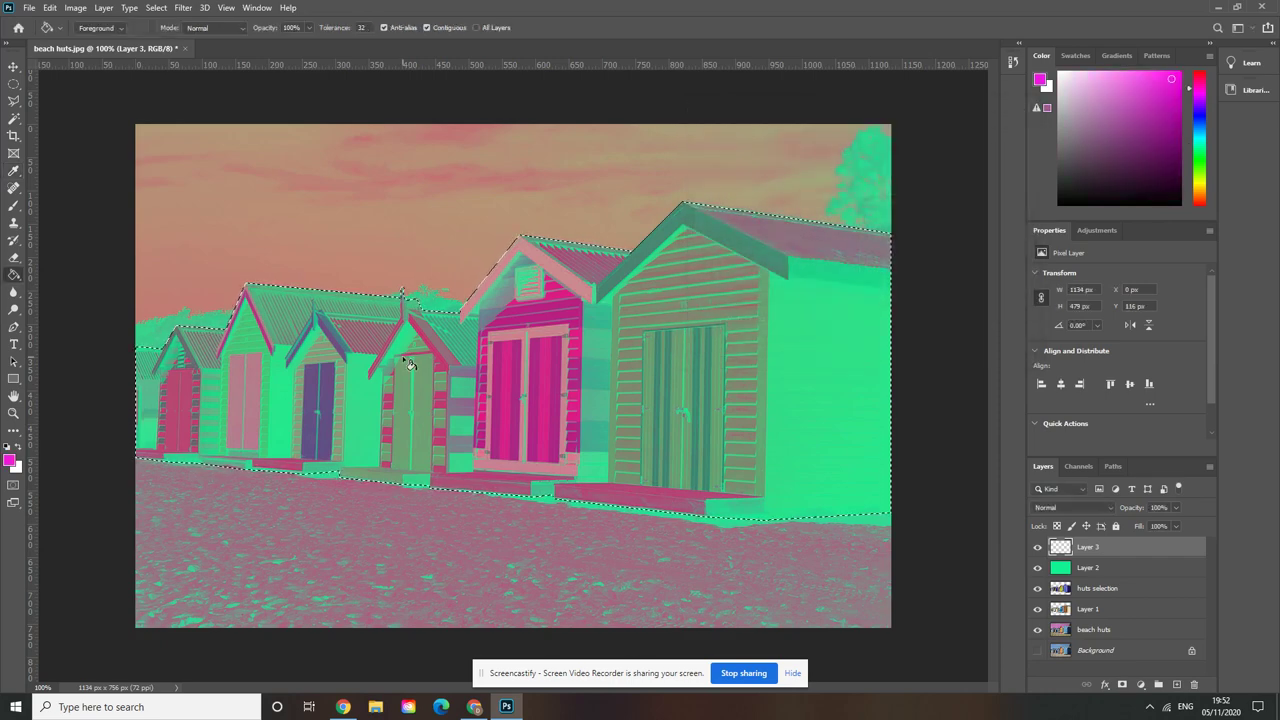
pyautogui.click(403, 360)
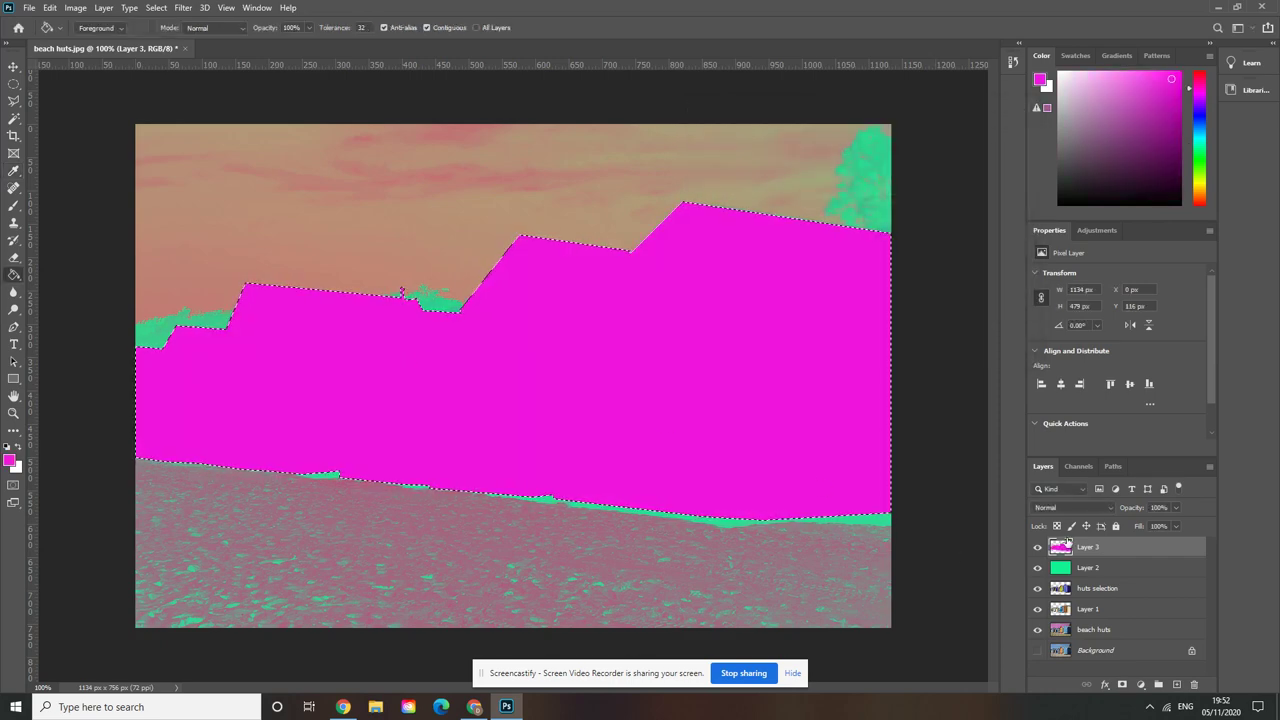
# Hide Layer 2, set Layer 3's blend mode to Lighten, and deselect
pyautogui.click(1037, 567)
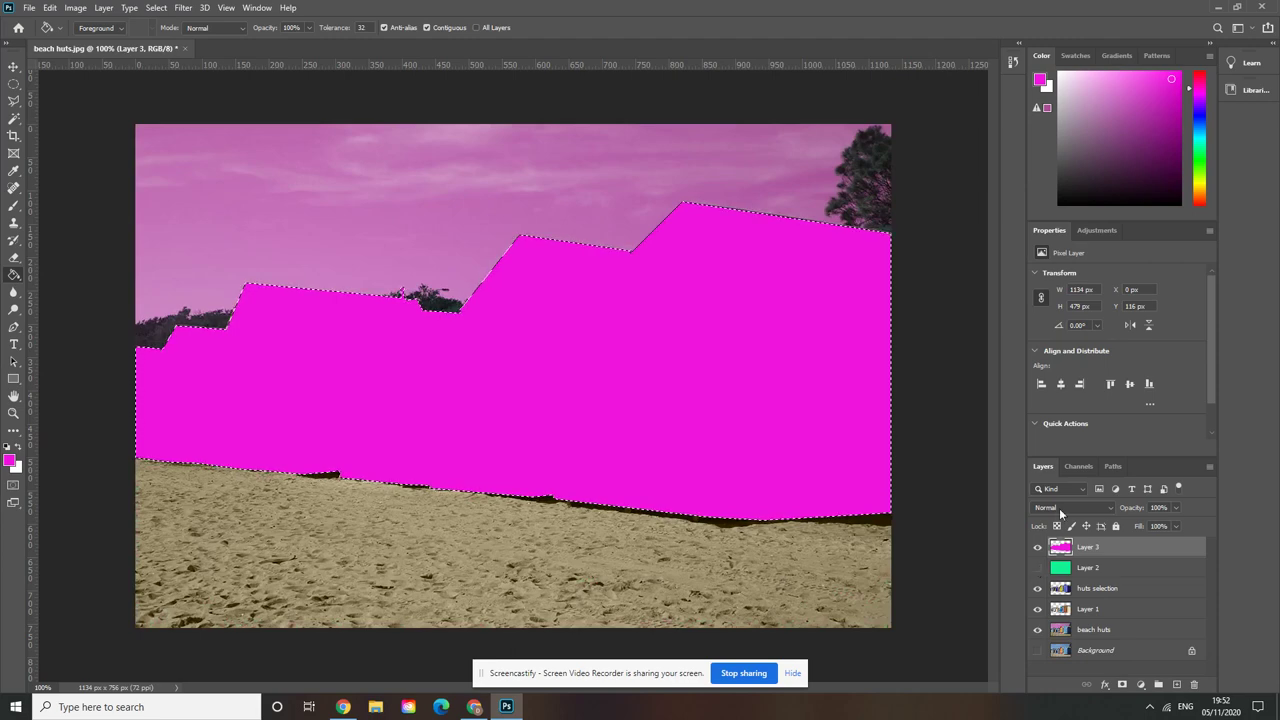
pyautogui.click(1086, 507)
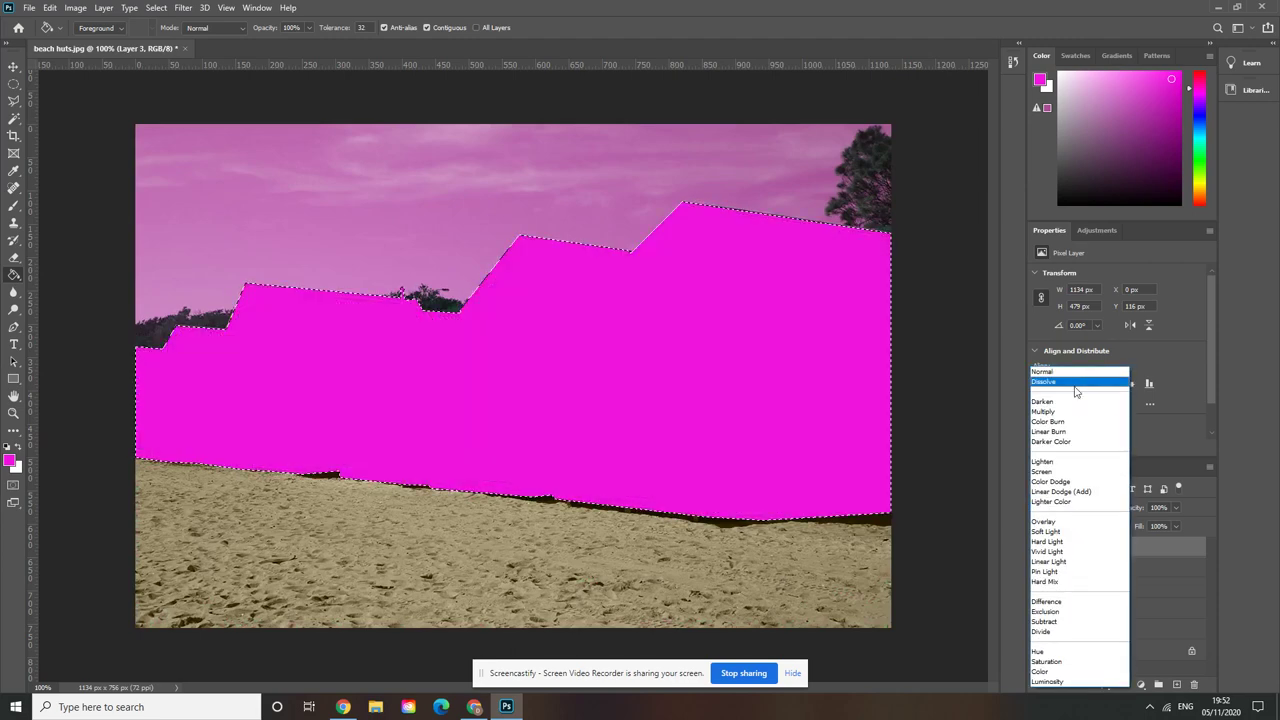
pyautogui.click(1075, 382)
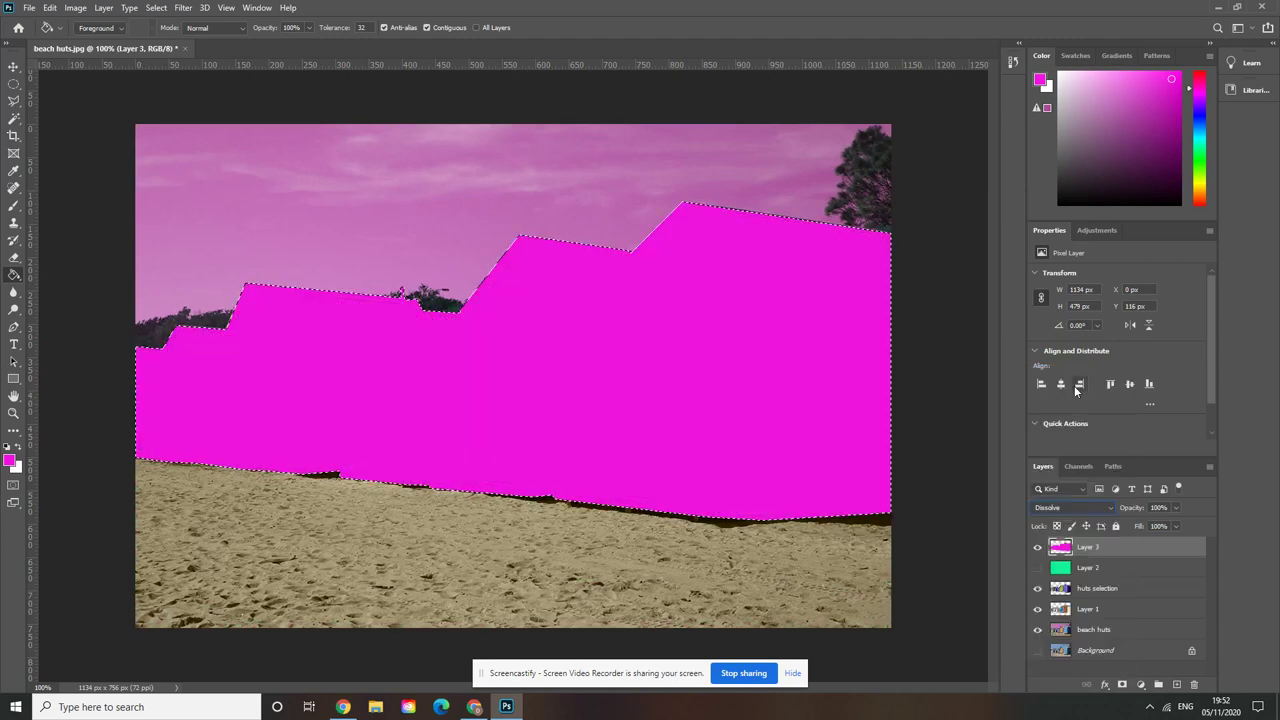
pyautogui.hotkey('shift', 'alt', 'm')
pyautogui.press('Down')
pyautogui.press('Down')
pyautogui.press('Down')
pyautogui.press('Down')
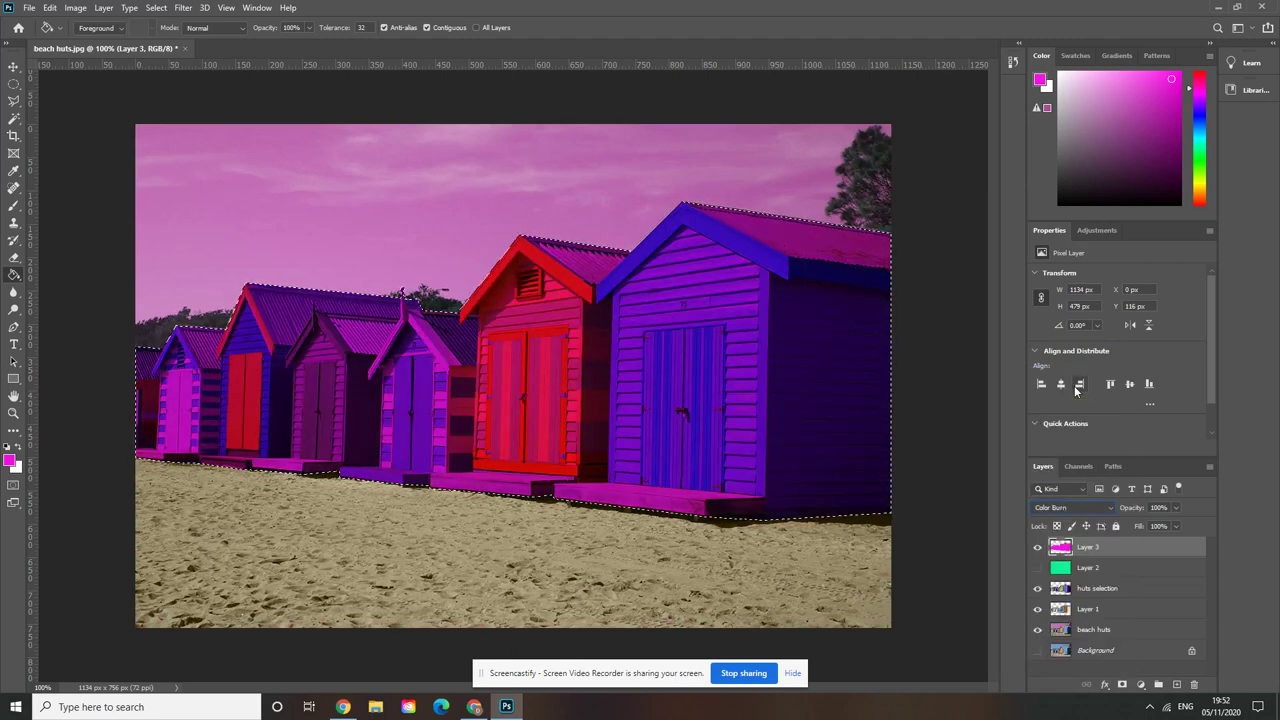
pyautogui.press('Down')
pyautogui.press('Down')
pyautogui.press('Down')
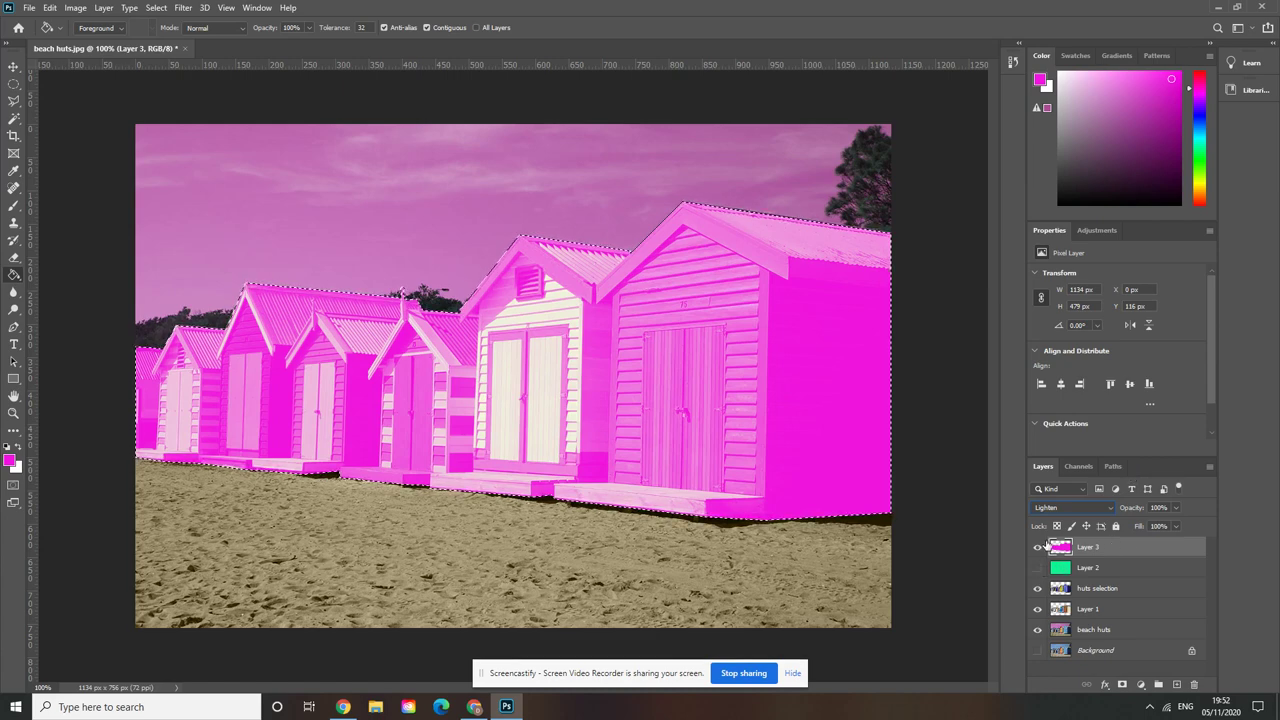
pyautogui.hotkey('ctrl', 'd')
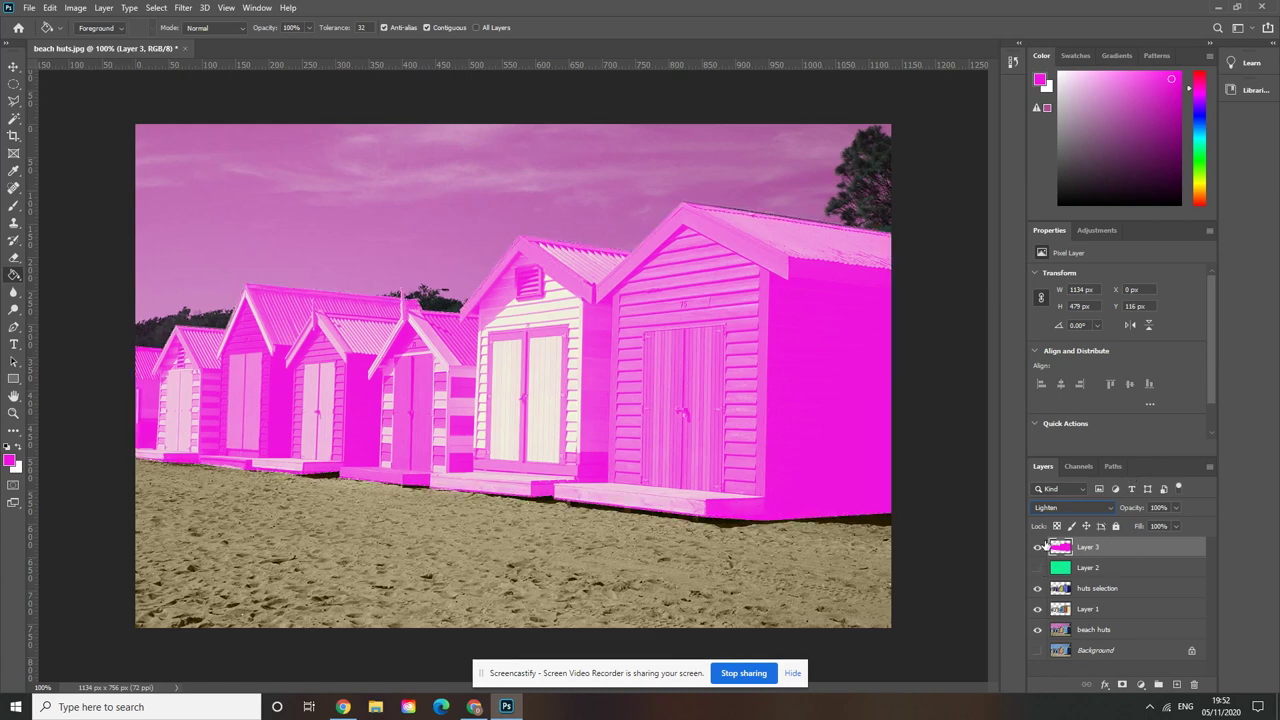
# Add an empty Layer 4, hide Layer 3, and choose the Gradient Tool
pyautogui.click(1177, 684)
pyautogui.click(1038, 567)
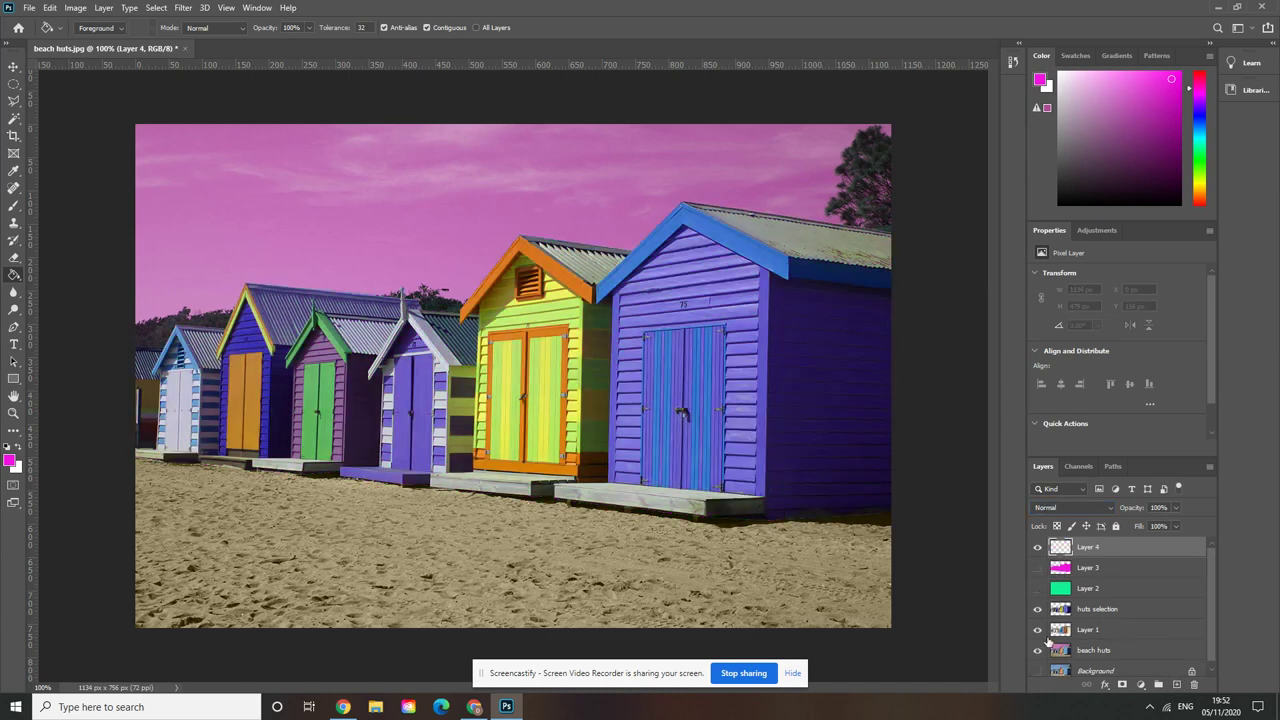
pyautogui.rightClick(13, 277)
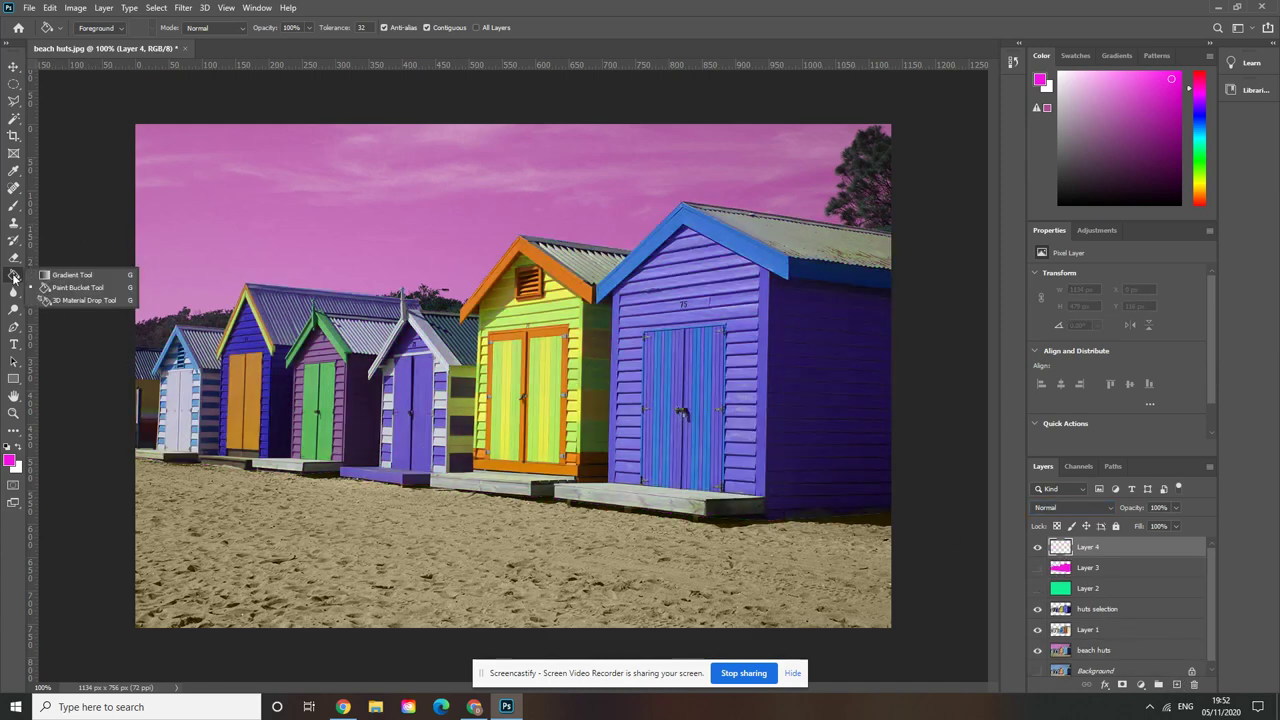
pyautogui.click(66, 274)
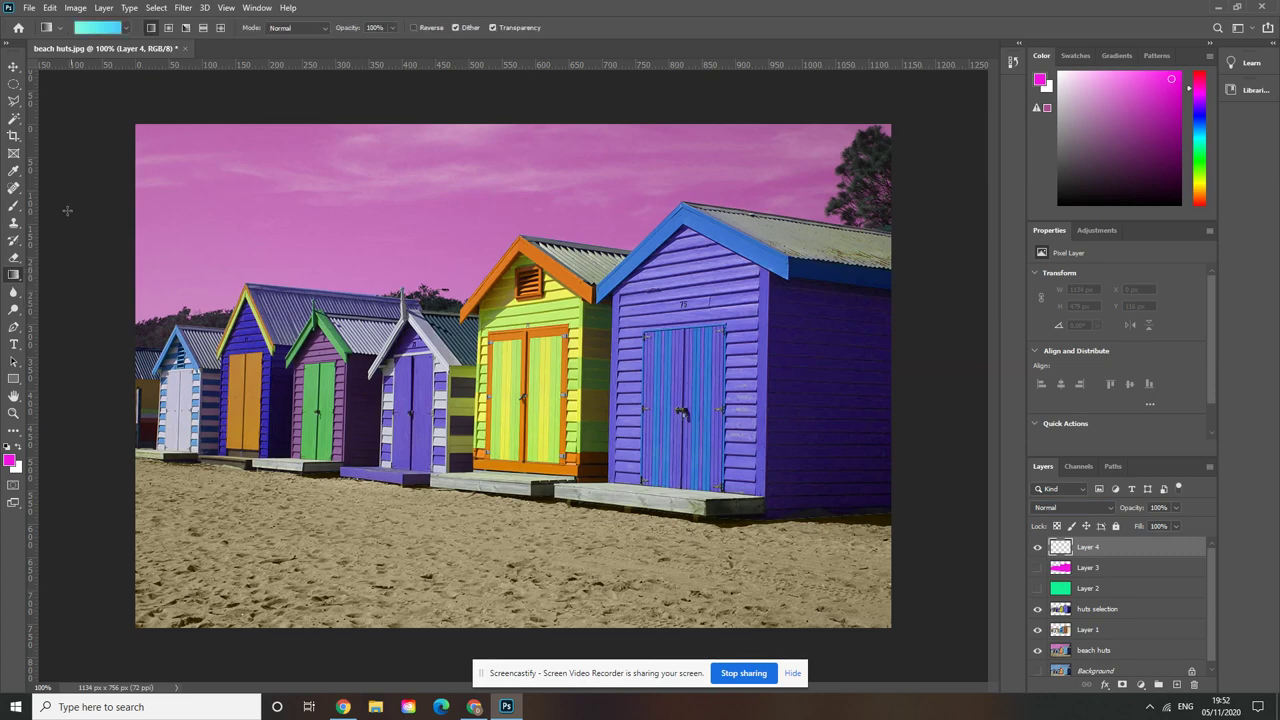
# In the Gradient Editor, set the gradient's left stop to a violet colour
pyautogui.click(127, 29)
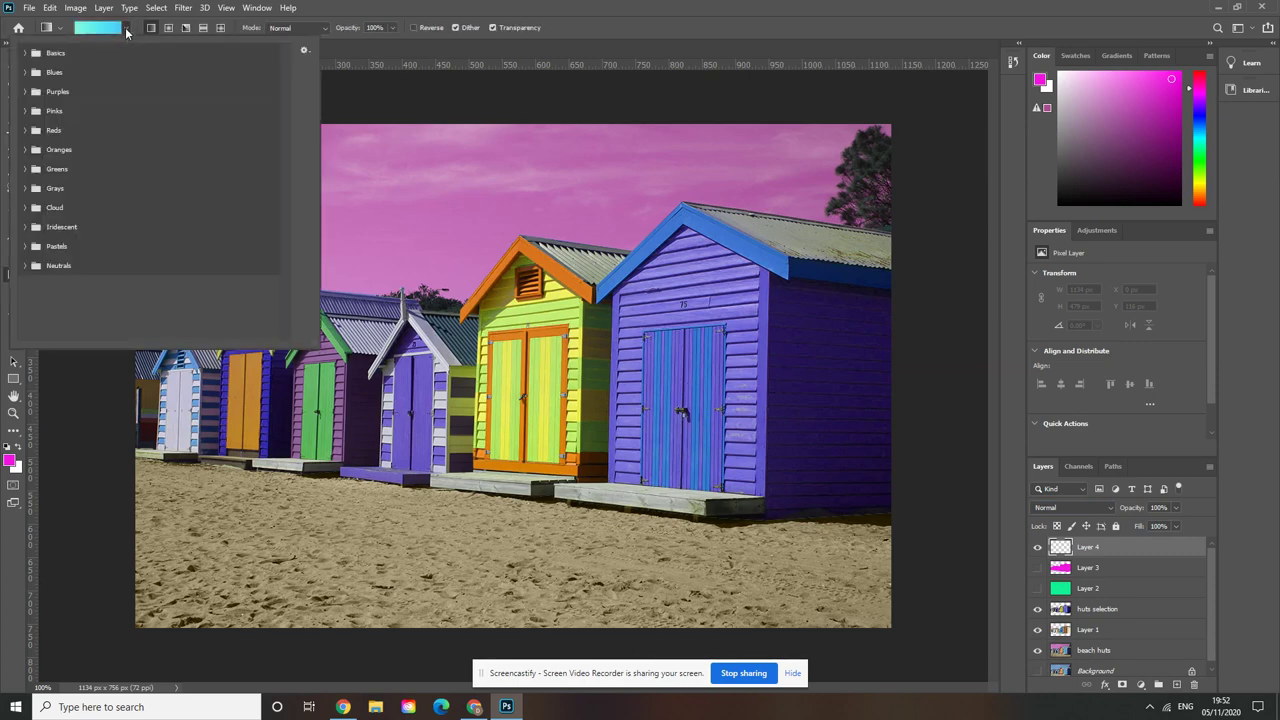
pyautogui.click(127, 29)
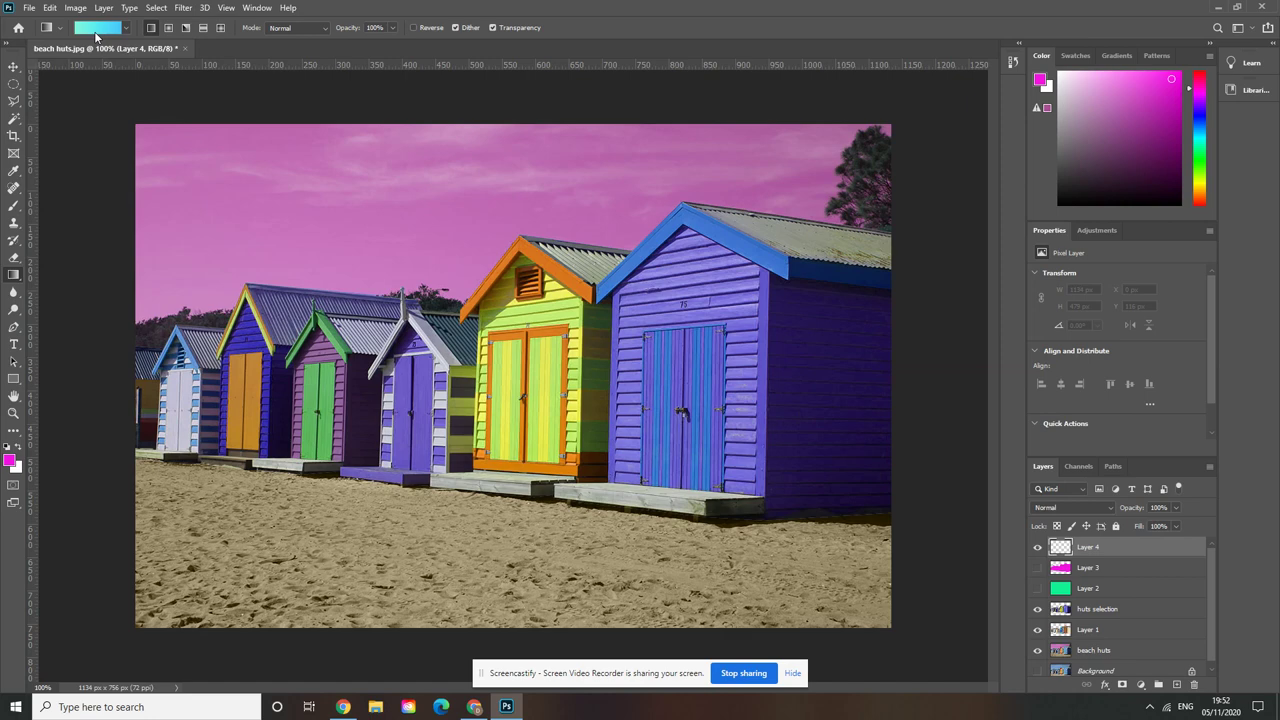
pyautogui.click(96, 36)
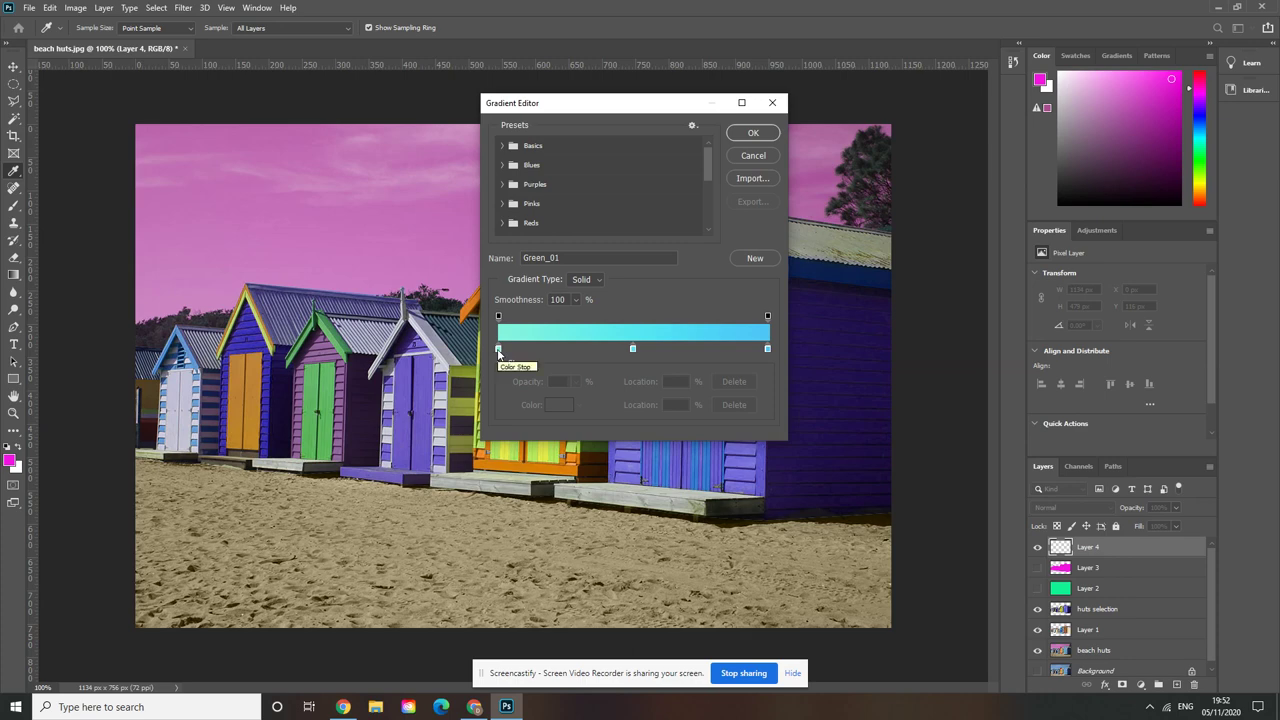
pyautogui.doubleClick(499, 349)
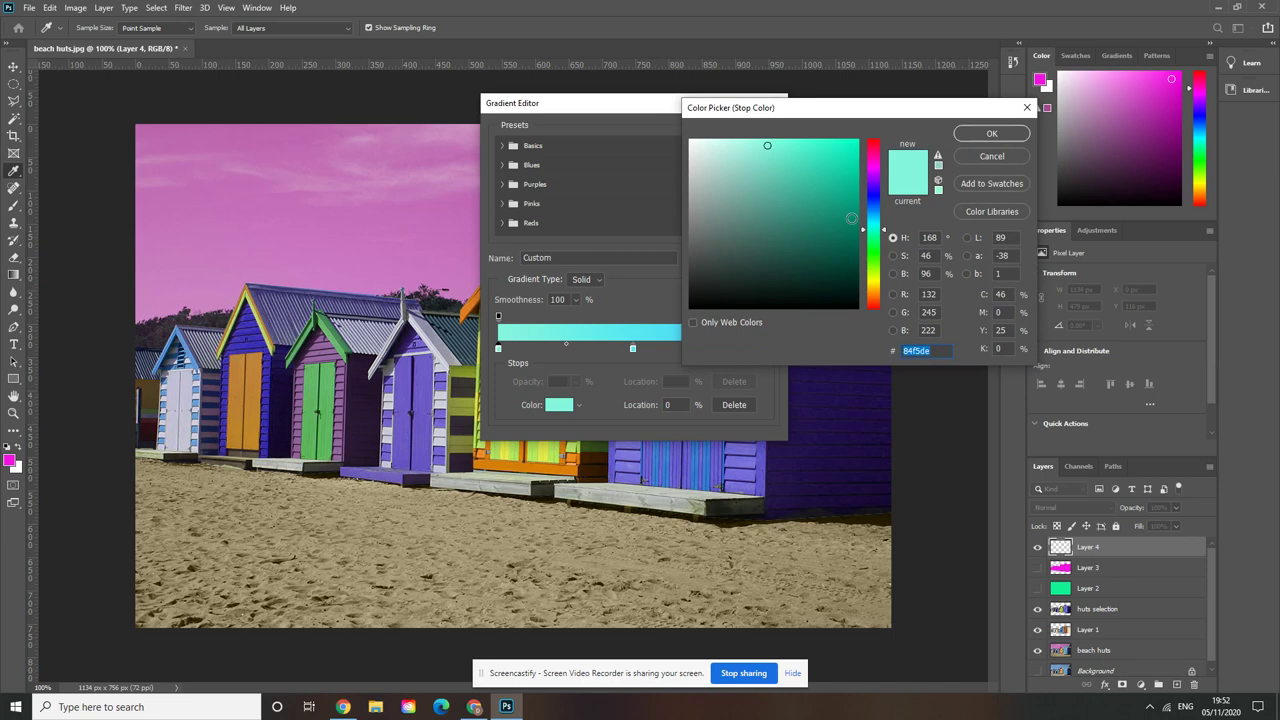
pyautogui.moveTo(875, 172); pyautogui.dragTo(875, 188)
pyautogui.moveTo(810, 117); pyautogui.dragTo(930, 215)
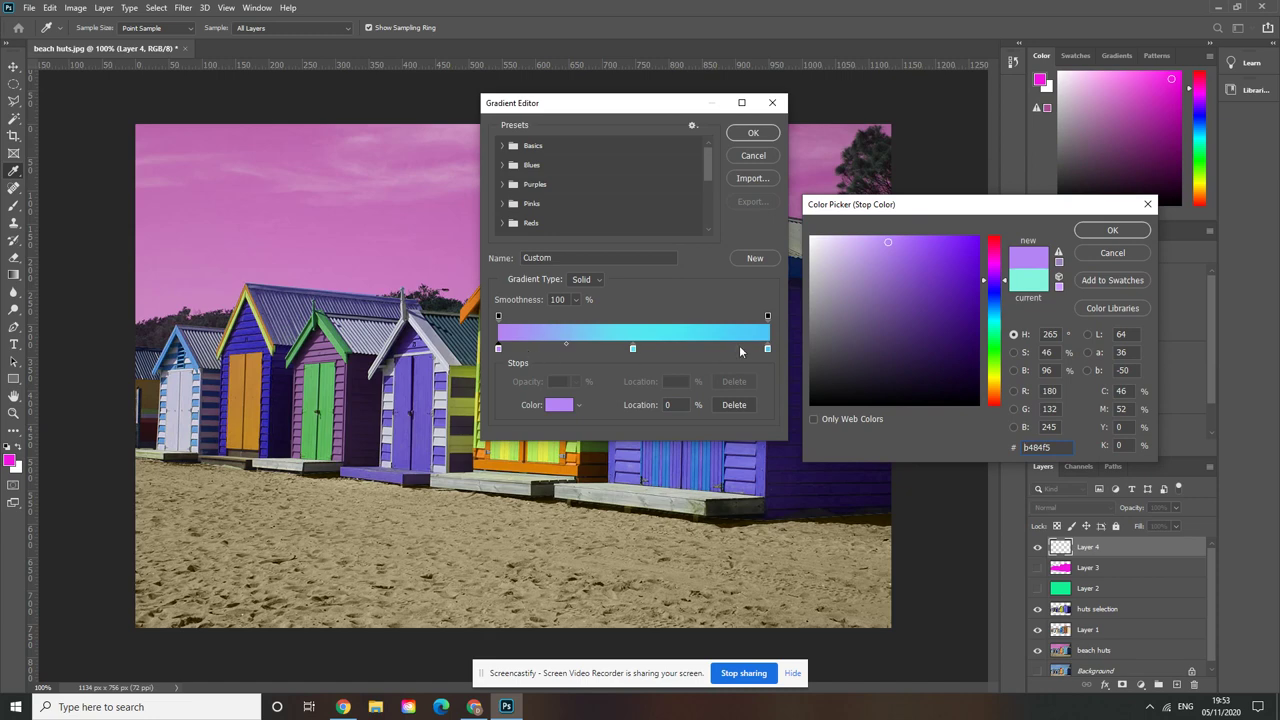
pyautogui.click(969, 254)
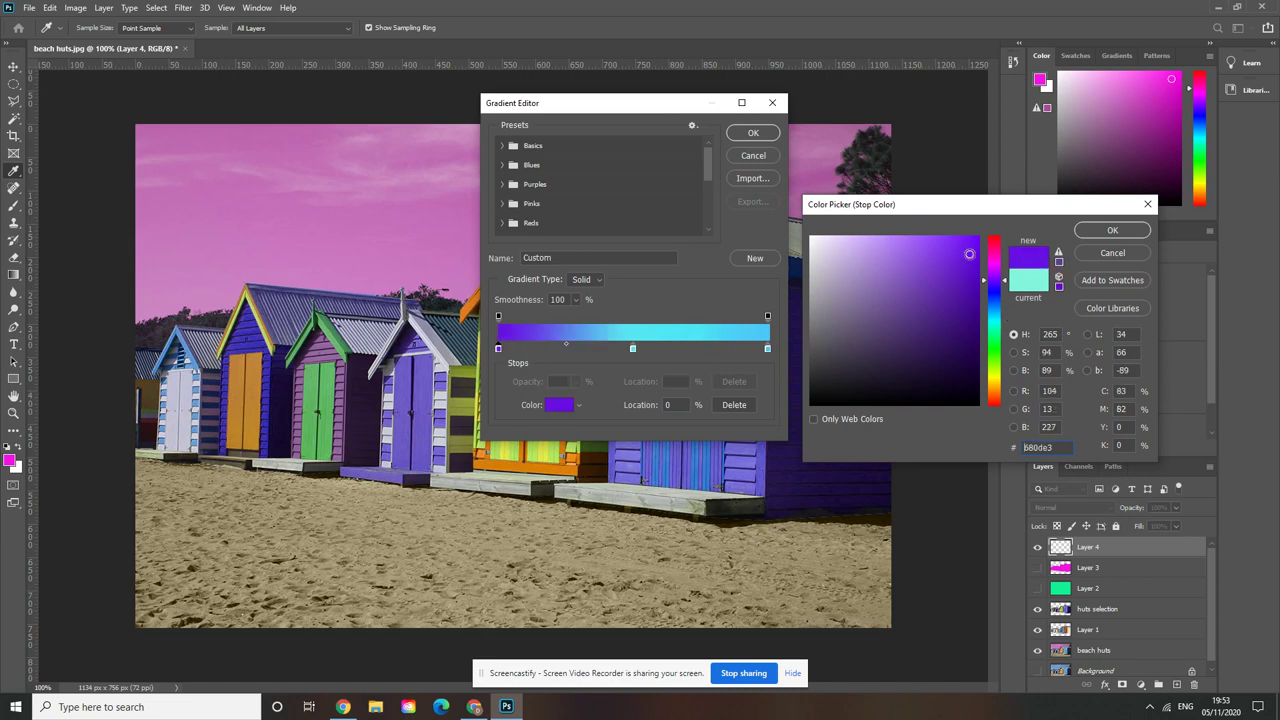
pyautogui.click(916, 266)
pyautogui.click(898, 245)
pyautogui.click(925, 249)
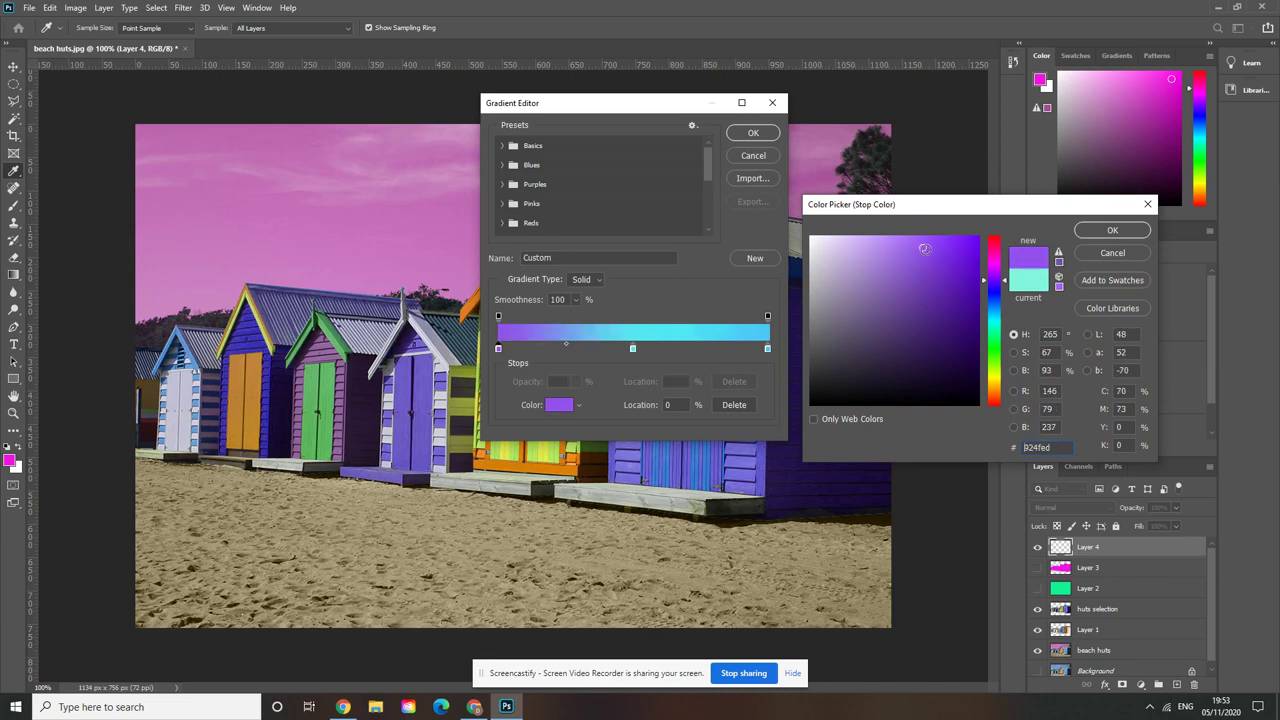
pyautogui.click(1112, 230)
# Add a green stop at 19% and a magenta stop at 77%, then accept the gradient
pyautogui.click(549, 348)
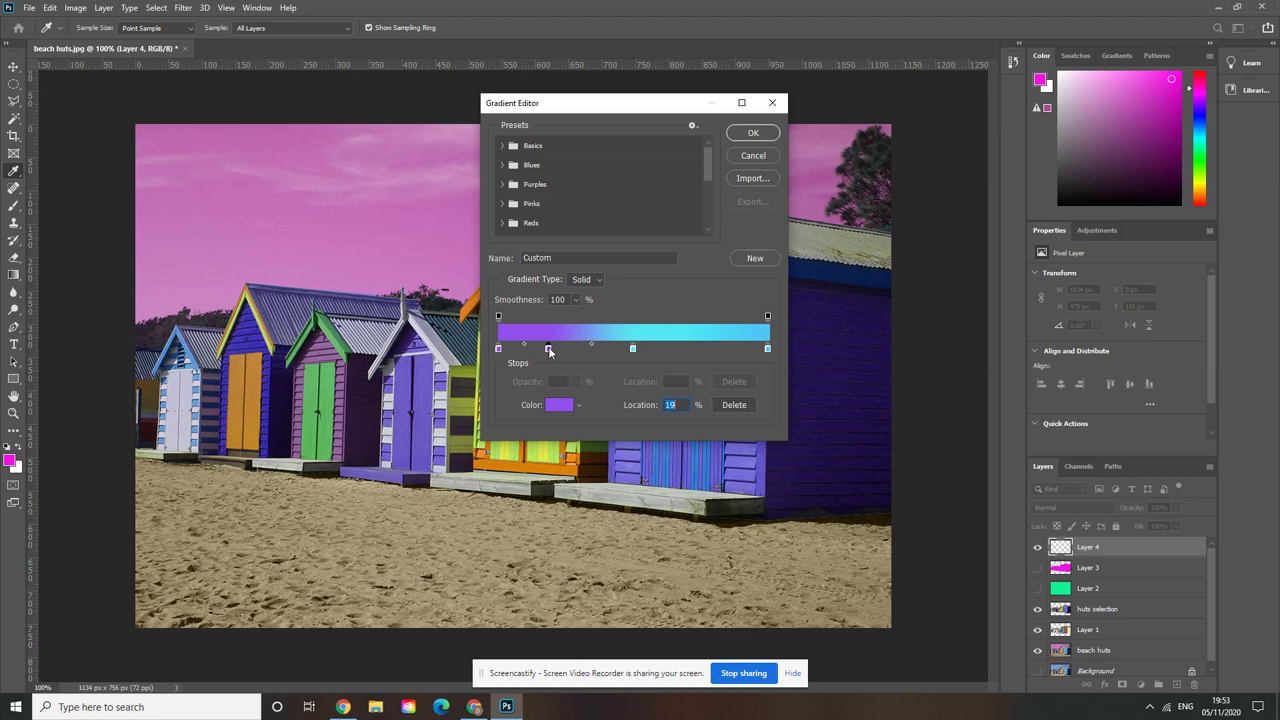
pyautogui.doubleClick(548, 348)
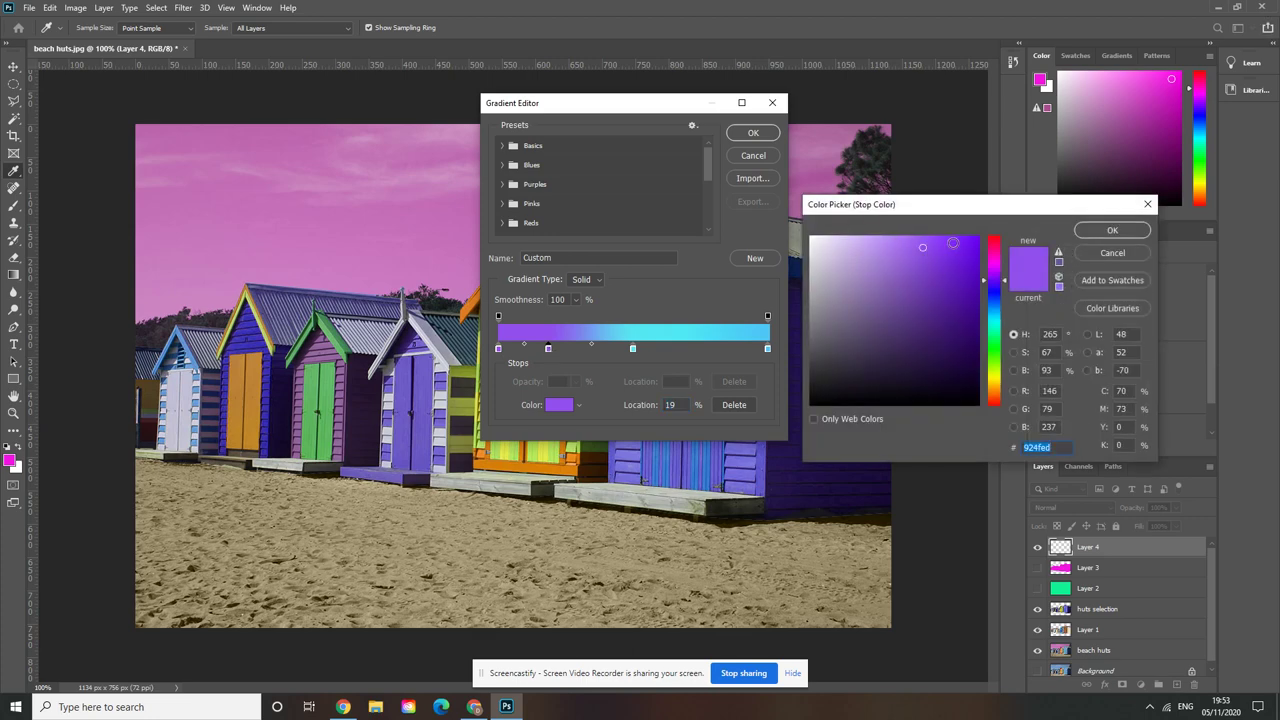
pyautogui.moveTo(995, 292); pyautogui.dragTo(991, 330)
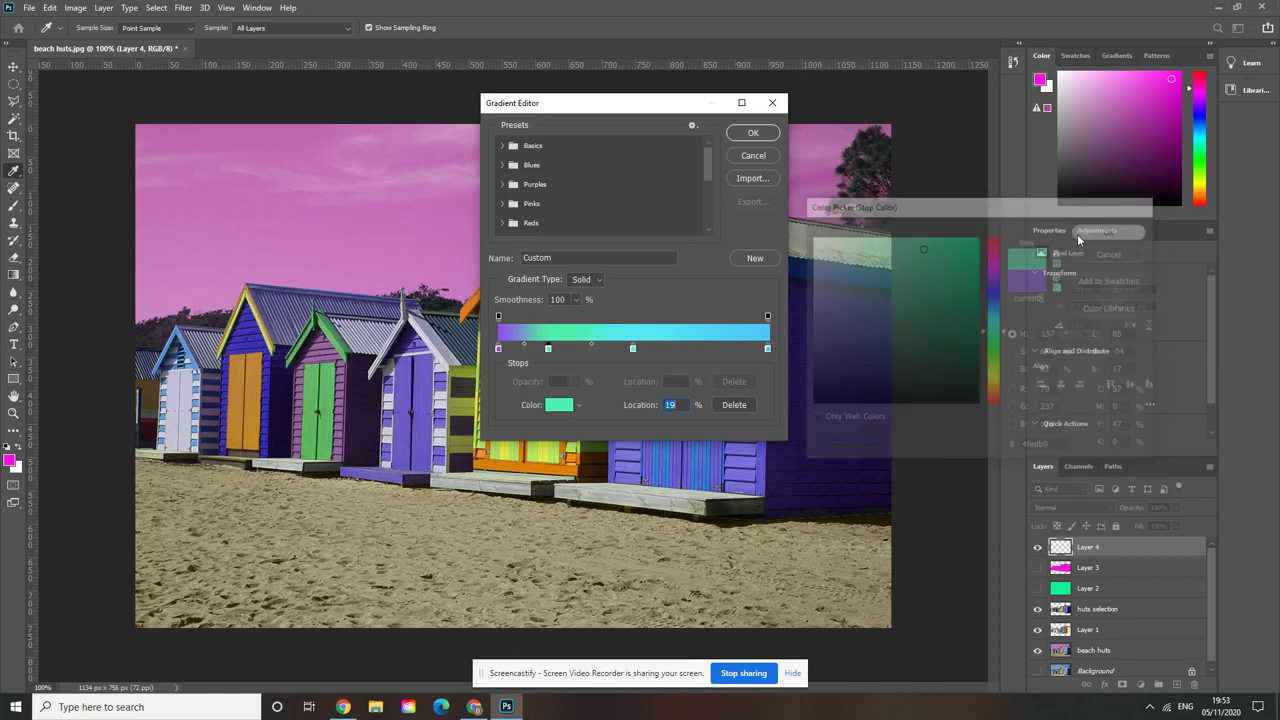
pyautogui.click(705, 348)
pyautogui.doubleClick(705, 348)
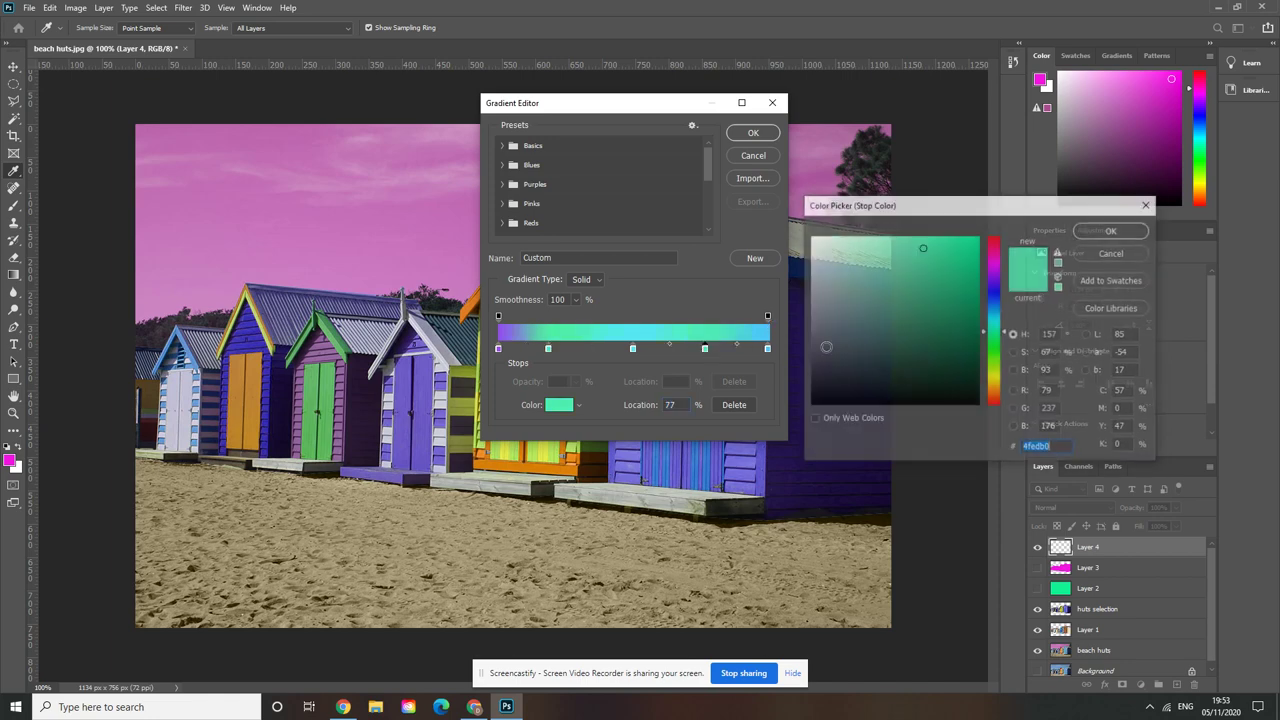
pyautogui.moveTo(1002, 336); pyautogui.dragTo(1001, 276)
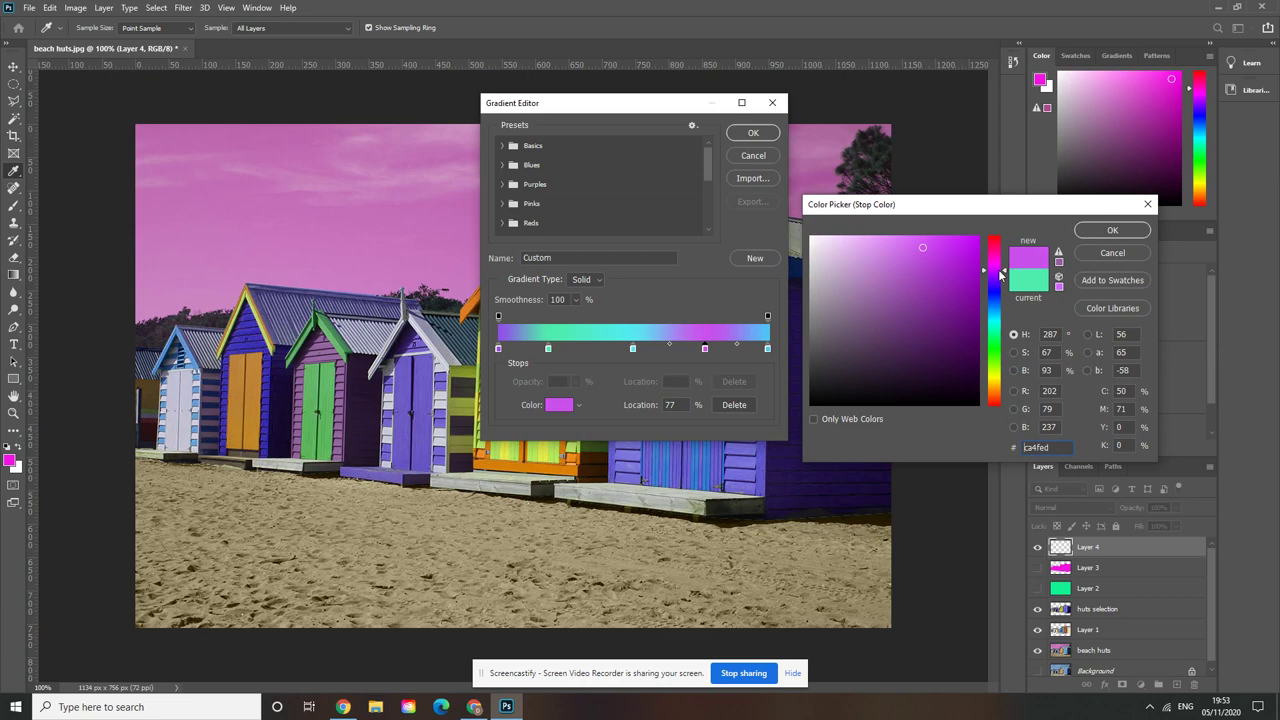
pyautogui.click(1134, 230)
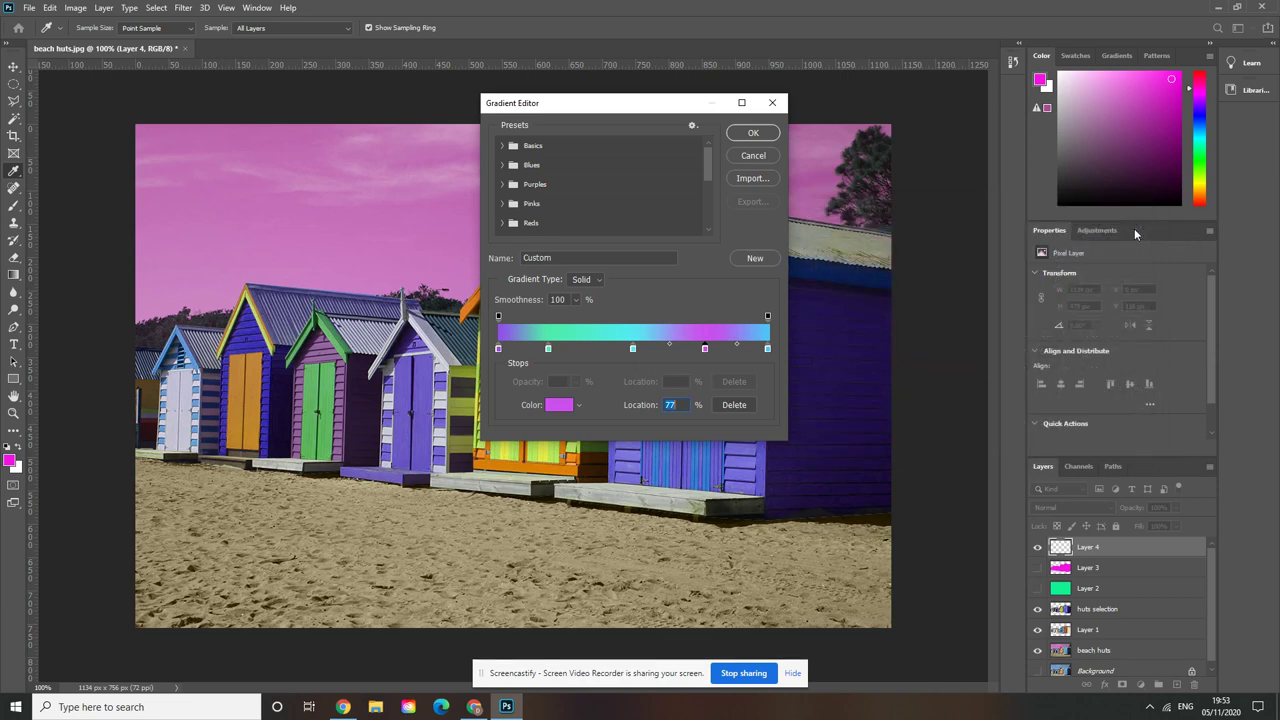
pyautogui.click(753, 132)
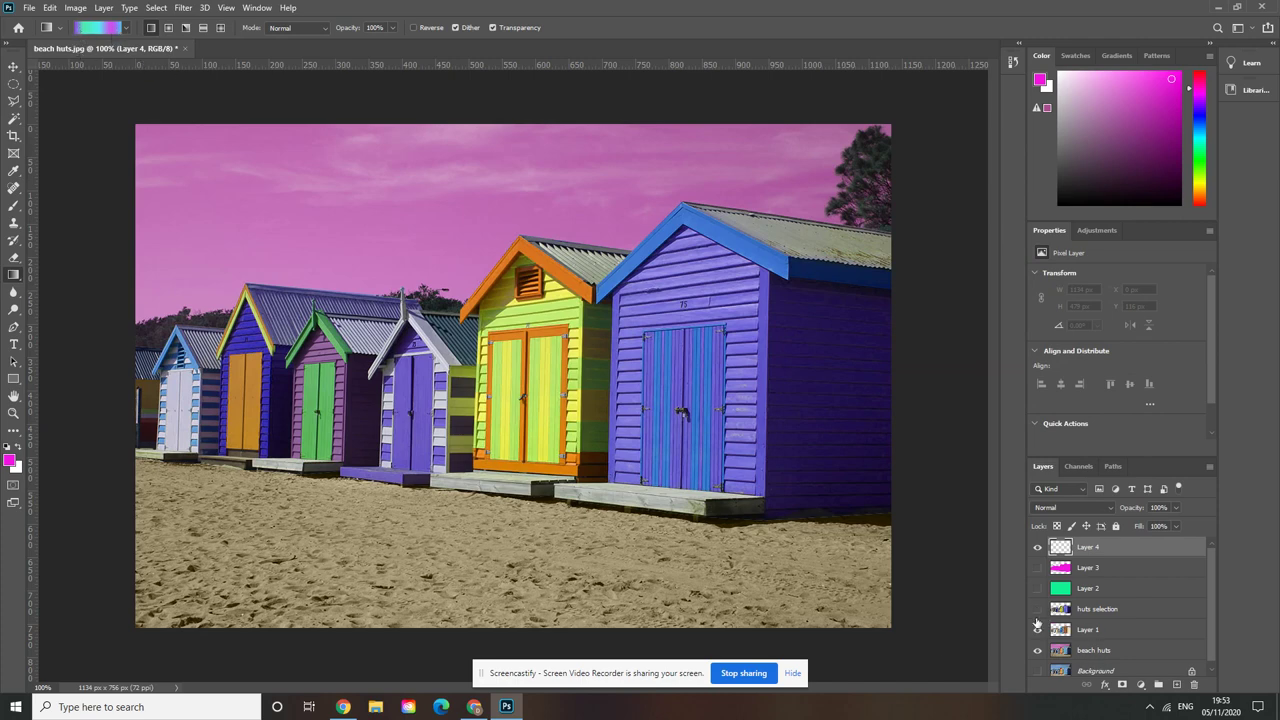
# Hide the photo layers and drag the custom gradient diagonally from top-left to bottom-right on Layer 4
pyautogui.moveTo(1037, 610); pyautogui.dragTo(1037, 670)
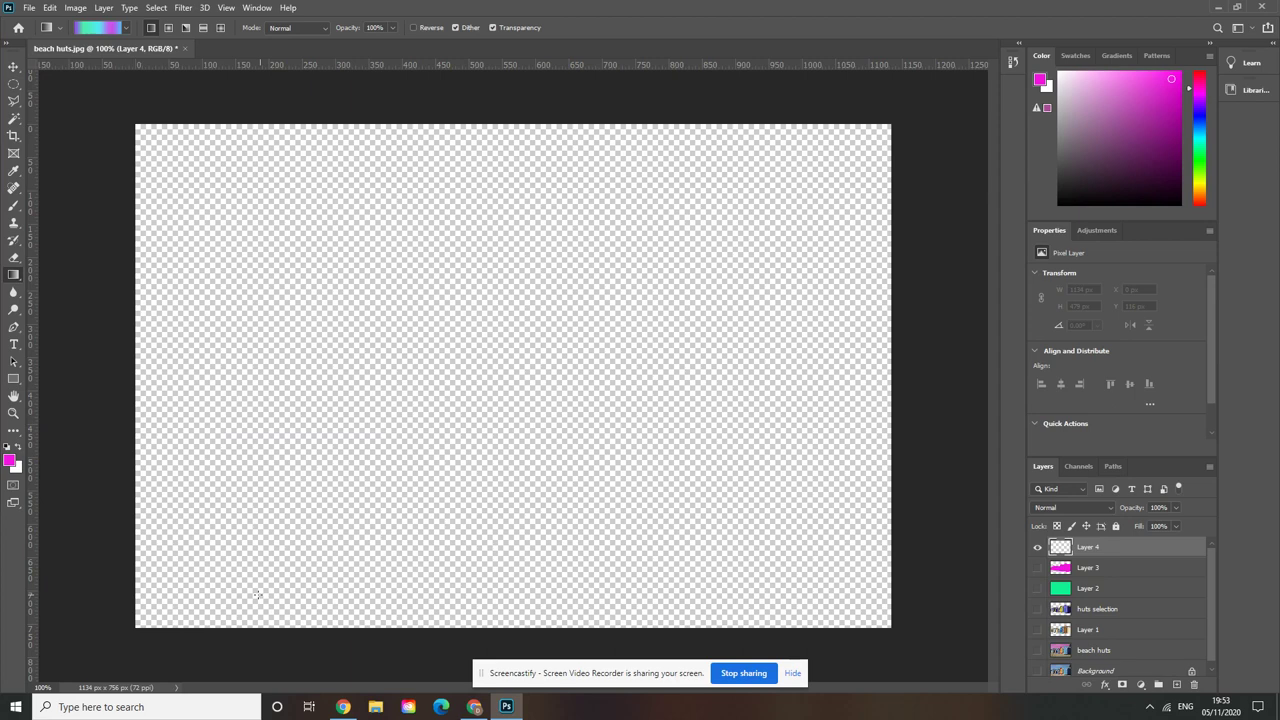
pyautogui.moveTo(142, 622); pyautogui.dragTo(875, 140)
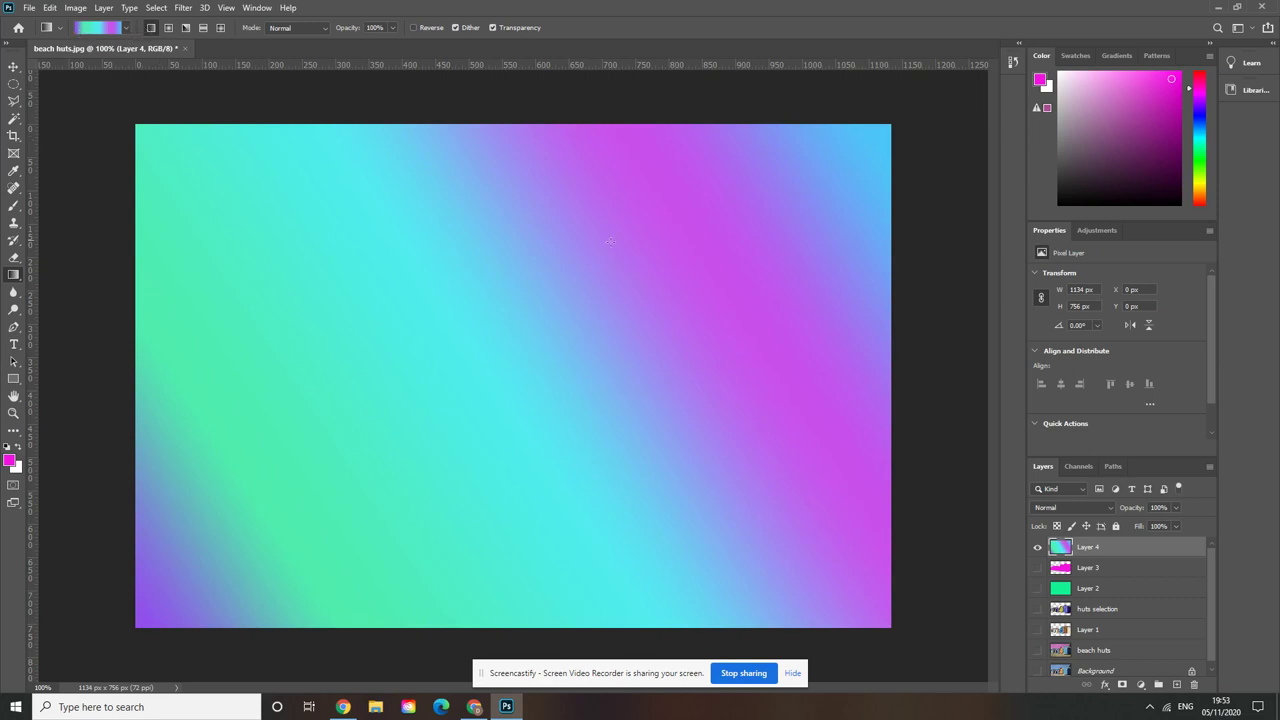
pyautogui.moveTo(267, 349); pyautogui.dragTo(859, 342)
pyautogui.moveTo(325, 207); pyautogui.dragTo(575, 362)
pyautogui.moveTo(455, 284); pyautogui.dragTo(727, 427)
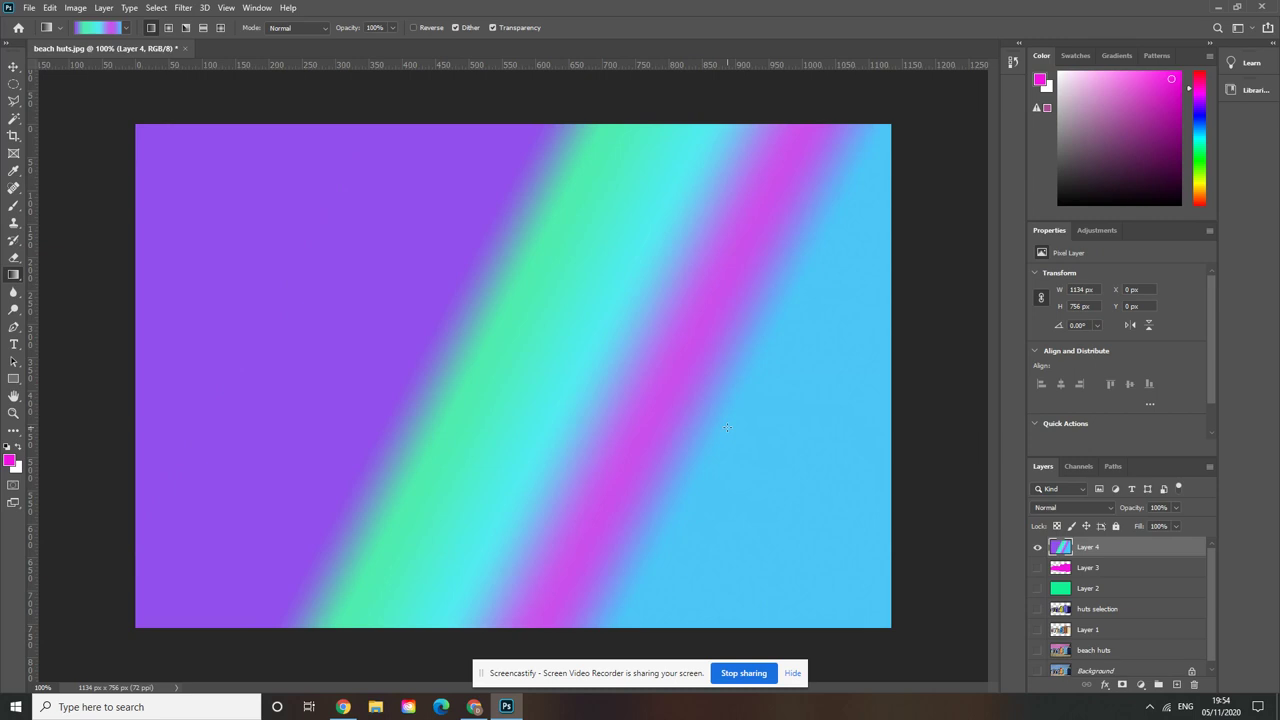
pyautogui.moveTo(610, 315); pyautogui.dragTo(616, 317)
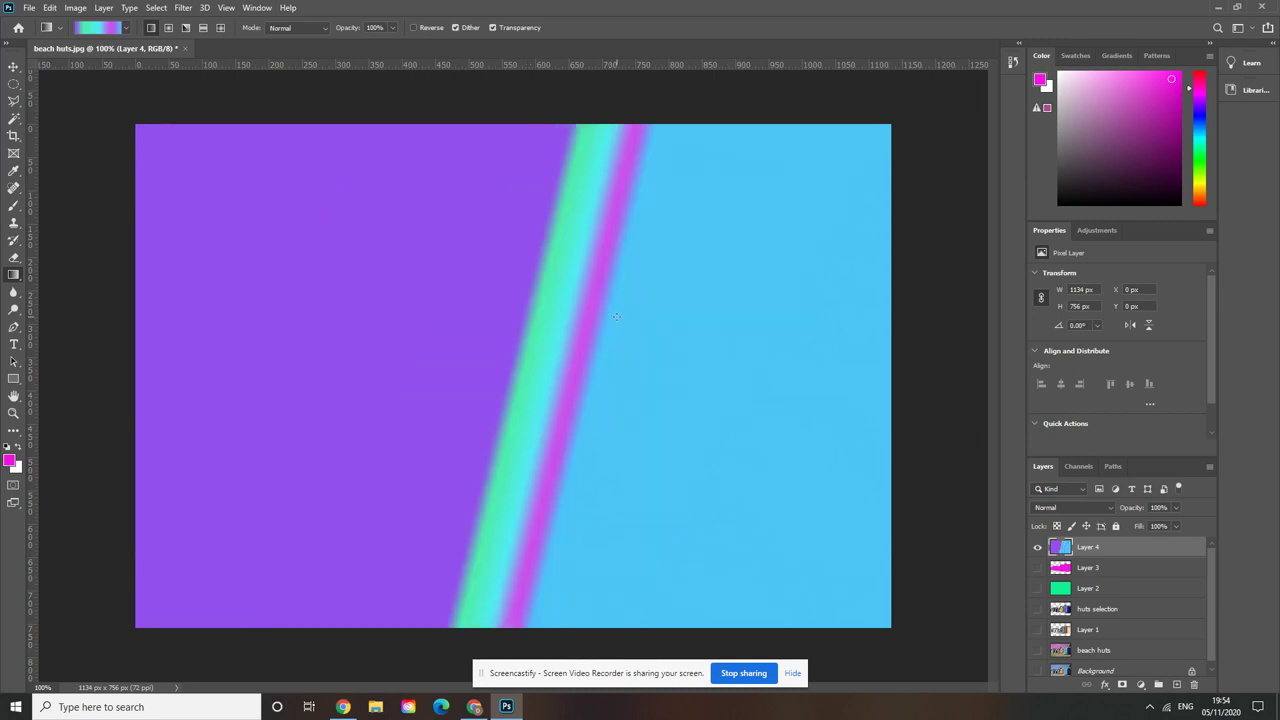
pyautogui.moveTo(561, 353); pyautogui.dragTo(561, 353)
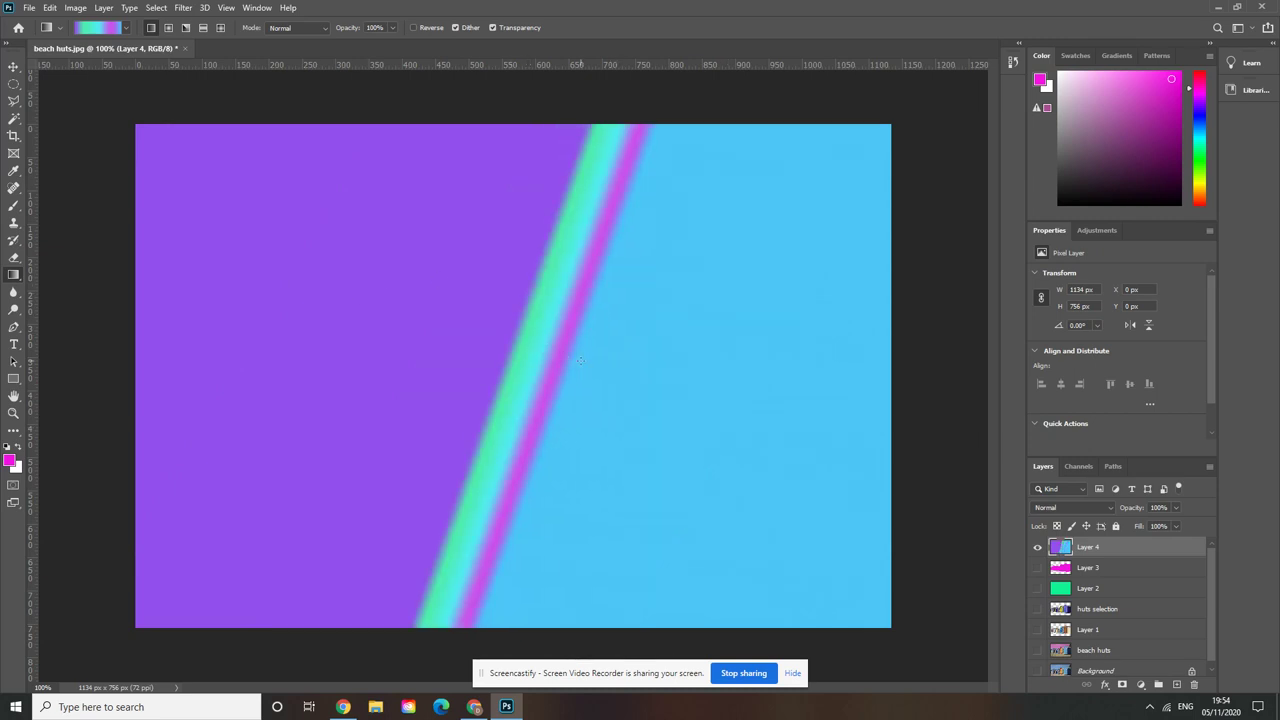
pyautogui.moveTo(134, 127); pyautogui.dragTo(681, 321)
pyautogui.moveTo(806, 531); pyautogui.dragTo(893, 623)
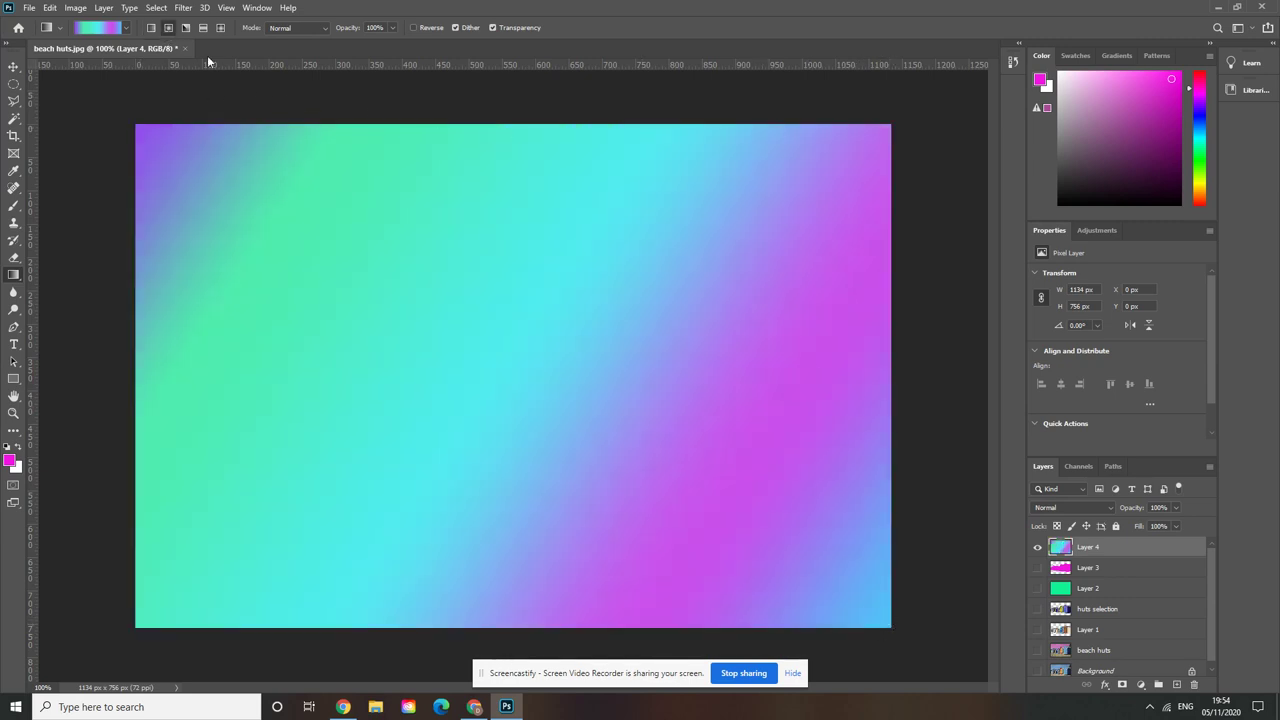
# Redraw Layer 4 as a radial gradient from the top-left, then show 'huts selection' and 'beach huts'
pyautogui.moveTo(305, 268); pyautogui.dragTo(494, 388)
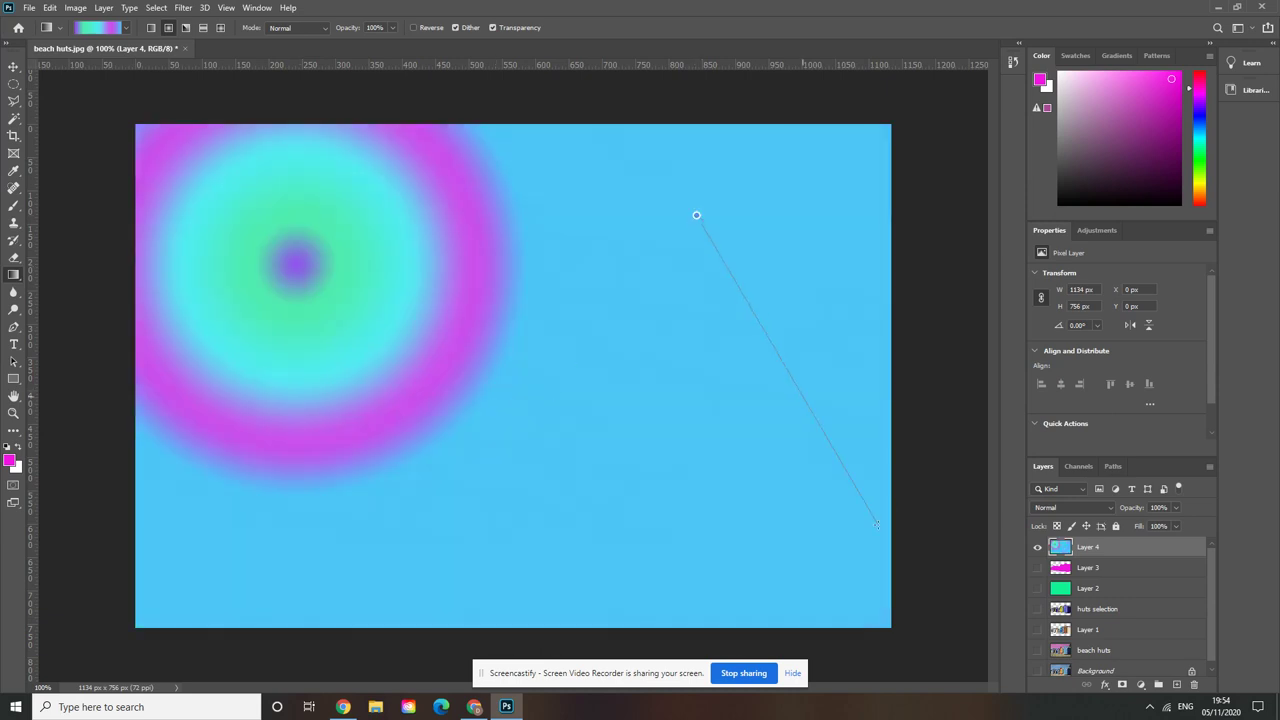
pyautogui.moveTo(876, 523); pyautogui.dragTo(876, 523)
pyautogui.moveTo(158, 112); pyautogui.dragTo(613, 421)
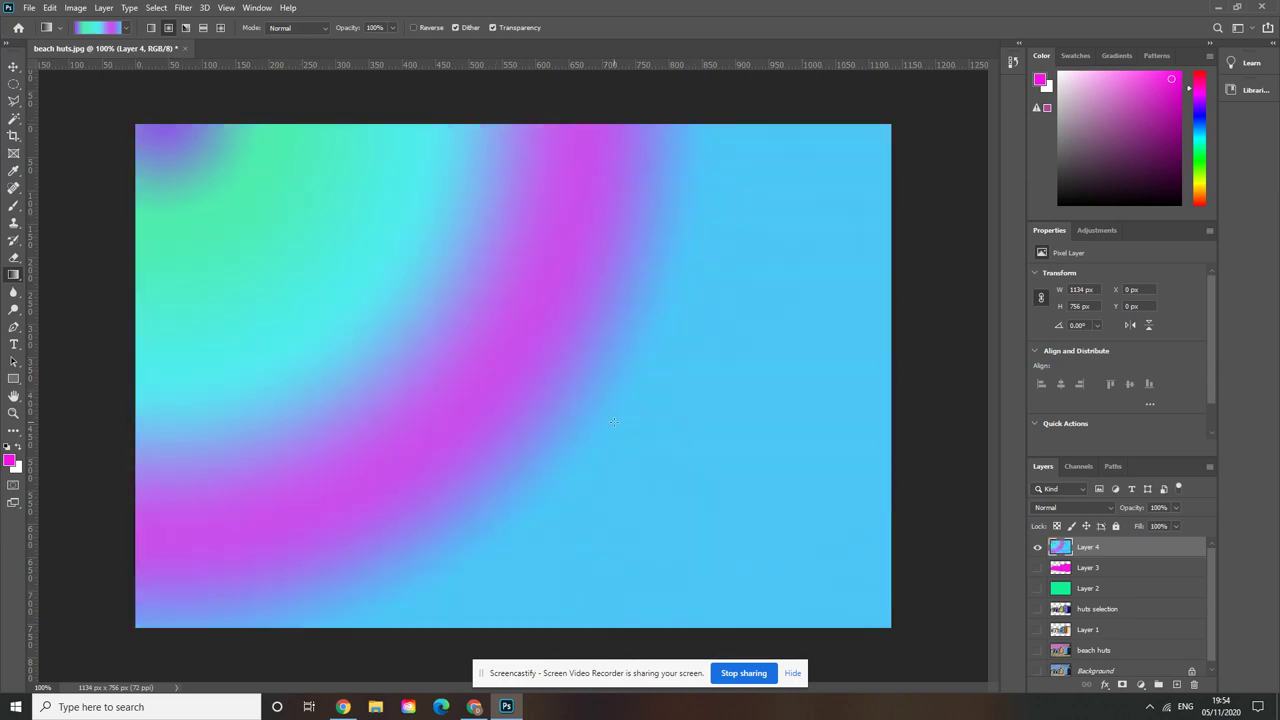
pyautogui.click(185, 27)
pyautogui.moveTo(358, 147); pyautogui.dragTo(742, 398)
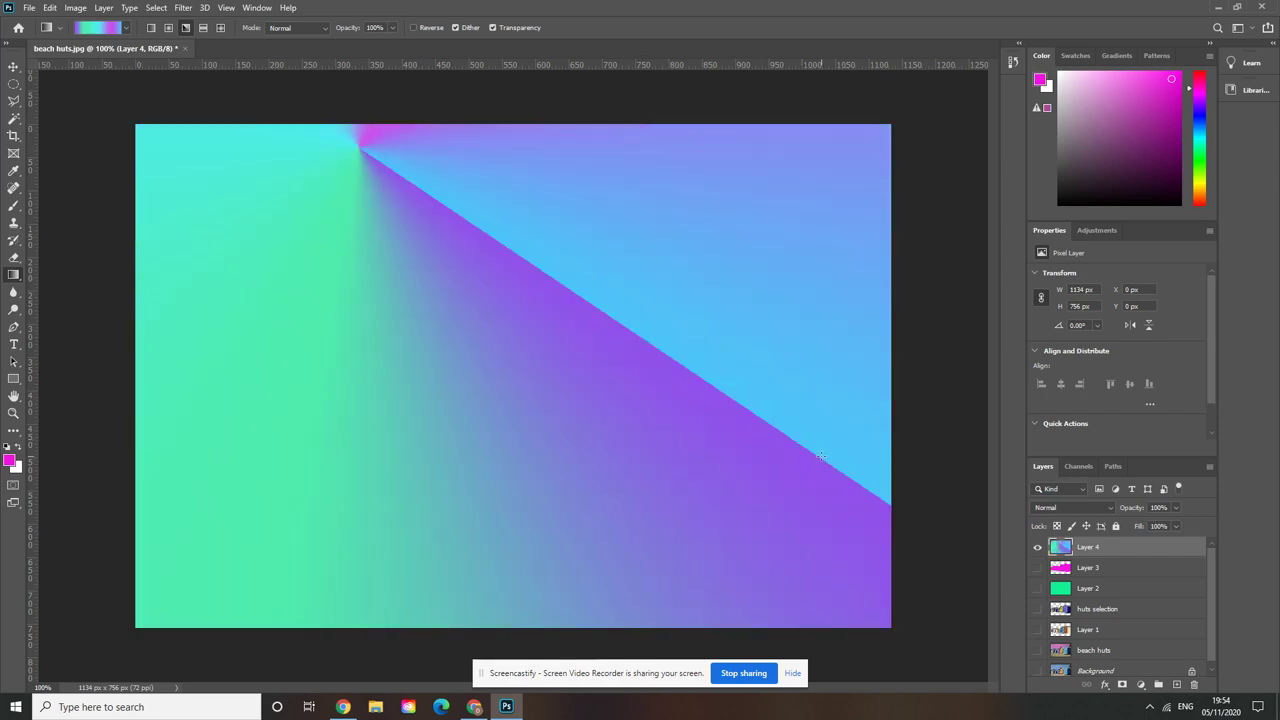
pyautogui.click(168, 27)
pyautogui.moveTo(155, 122); pyautogui.dragTo(912, 626)
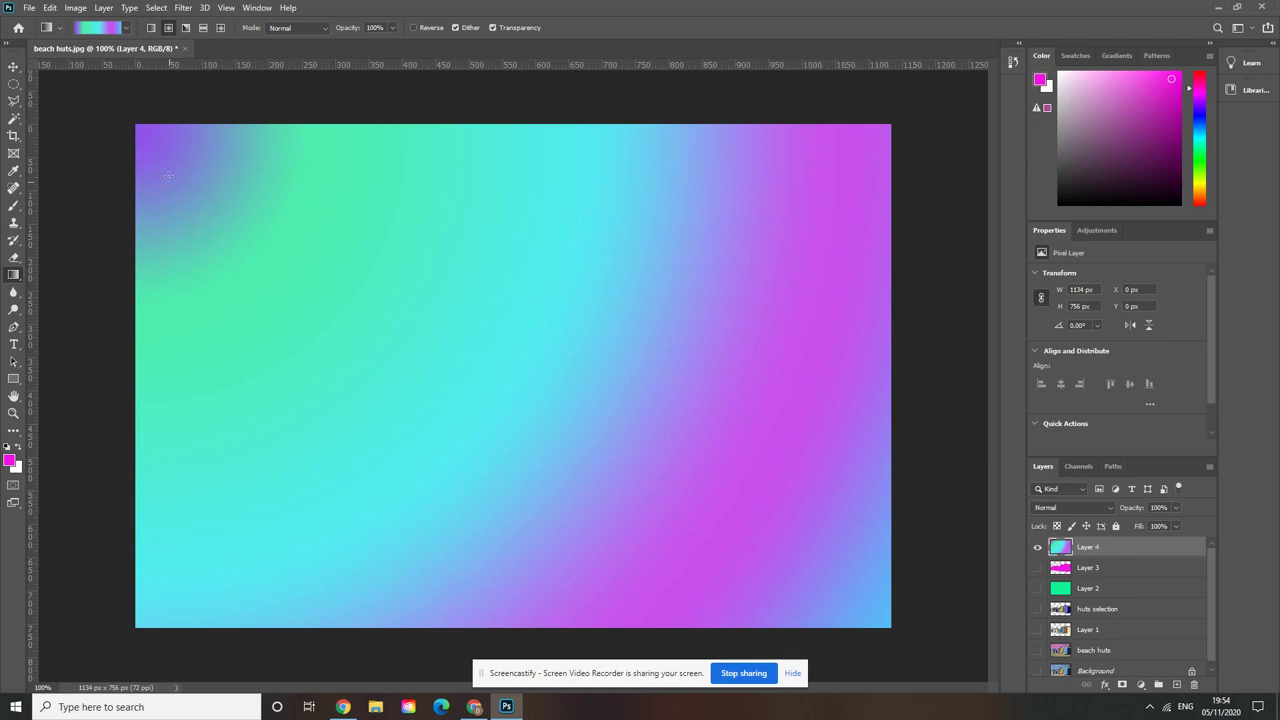
pyautogui.moveTo(157, 151); pyautogui.dragTo(690, 545)
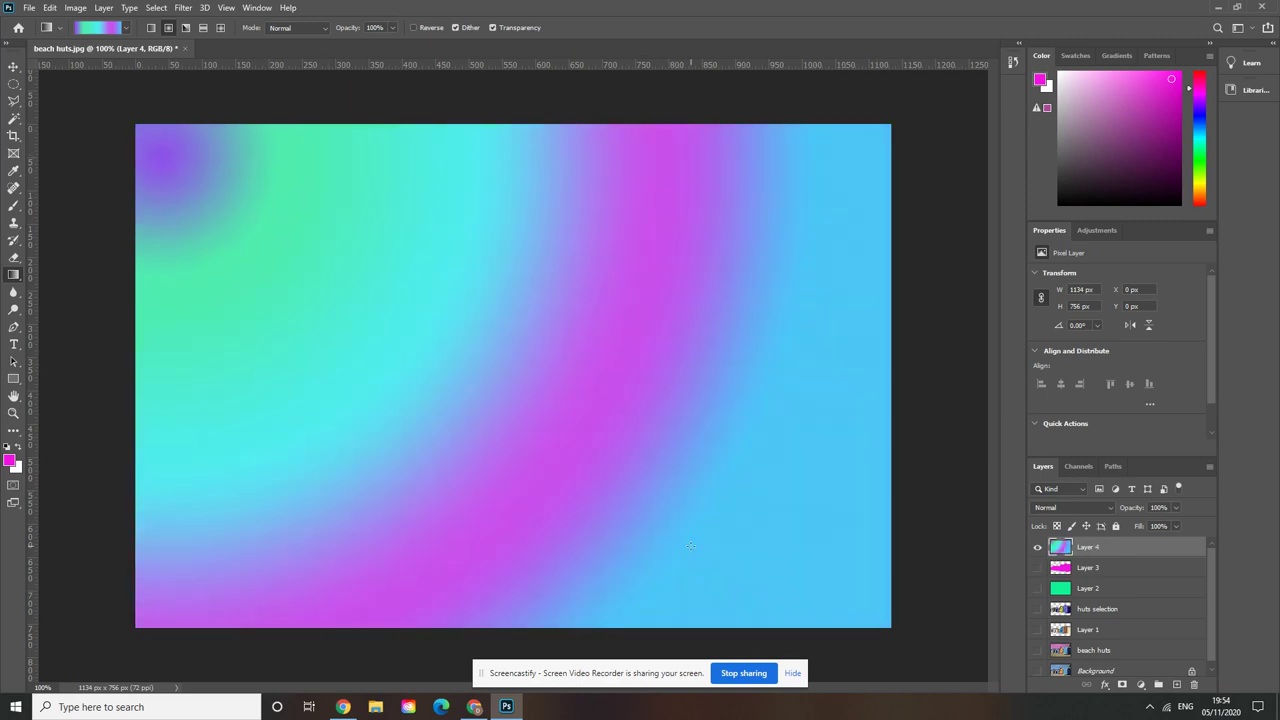
pyautogui.click(1037, 609)
pyautogui.click(1037, 650)
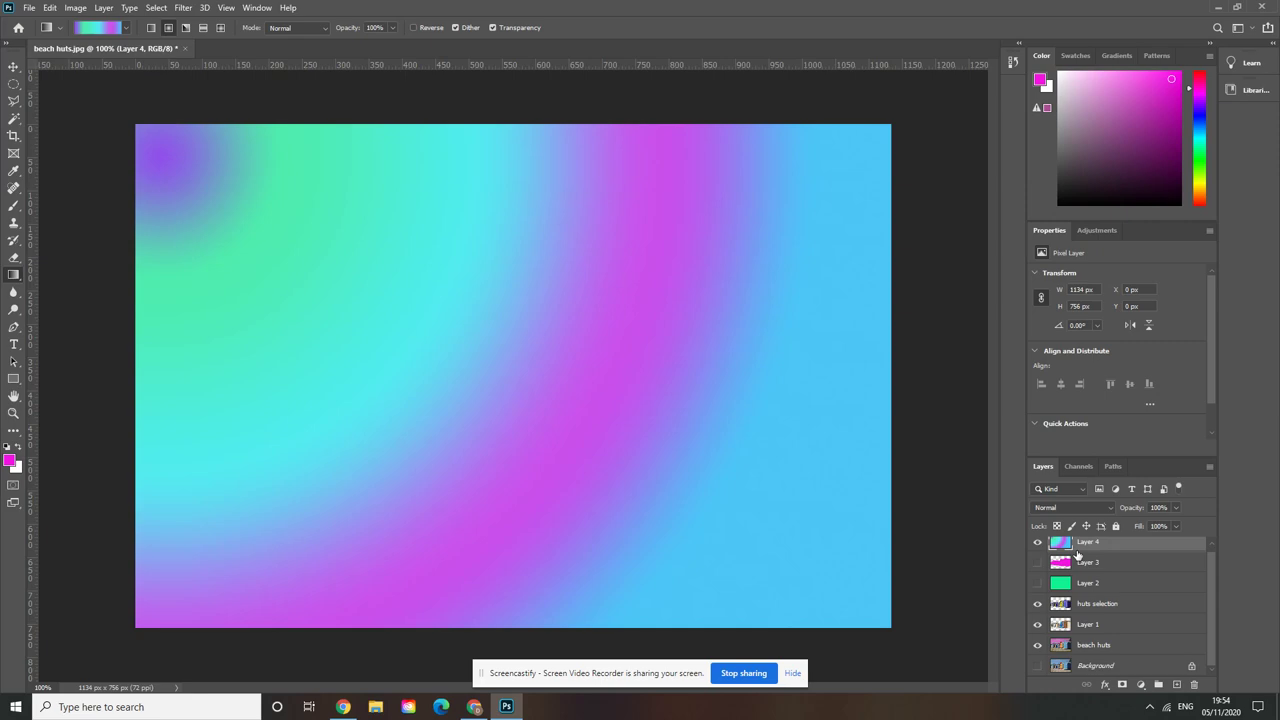
# Step Layer 4's blend mode down the list to Divide, then add an empty Layer 5
pyautogui.click(1110, 507)
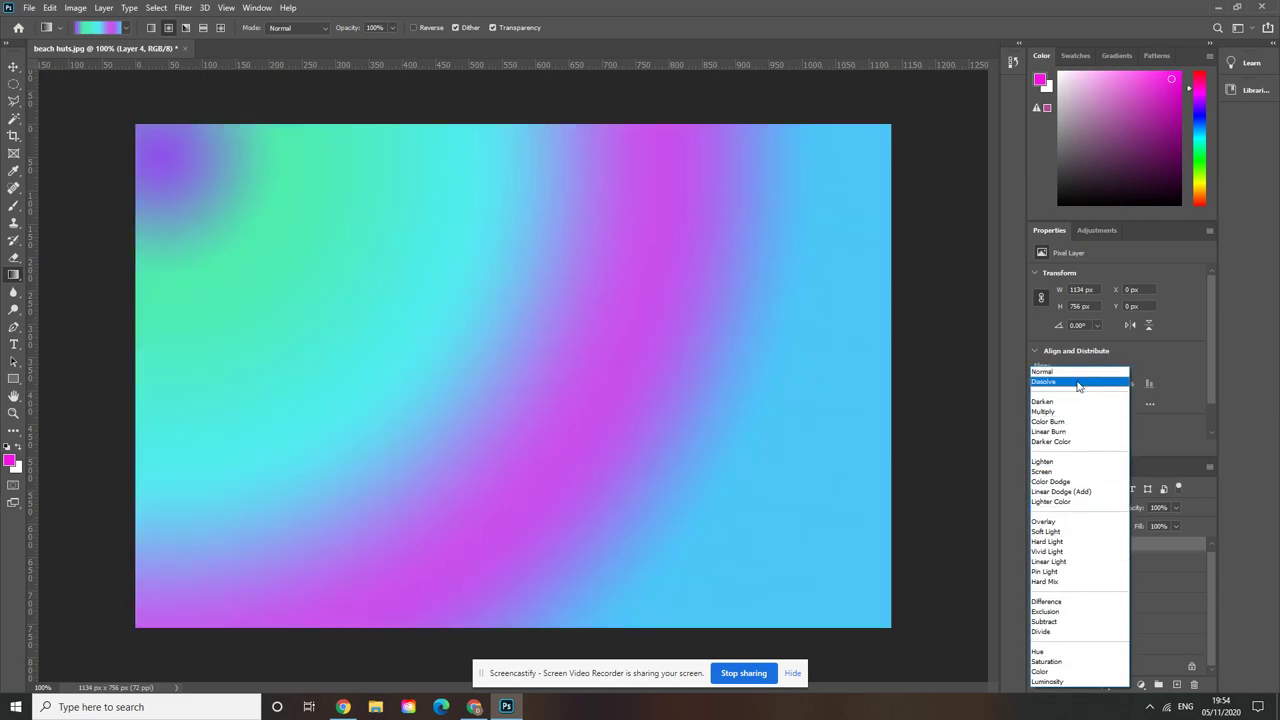
pyautogui.click(1078, 385)
pyautogui.press('Down')
pyautogui.press('Down')
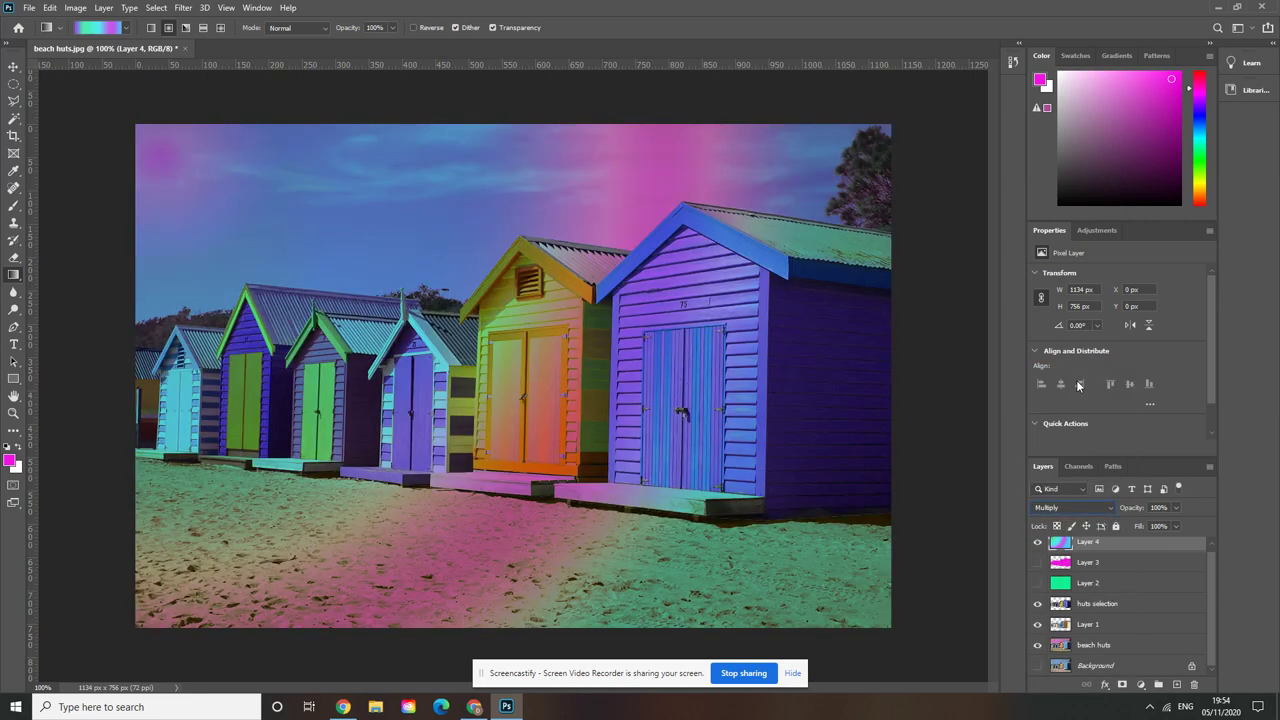
pyautogui.press('Down')
pyautogui.press('Down')
pyautogui.press('Down')
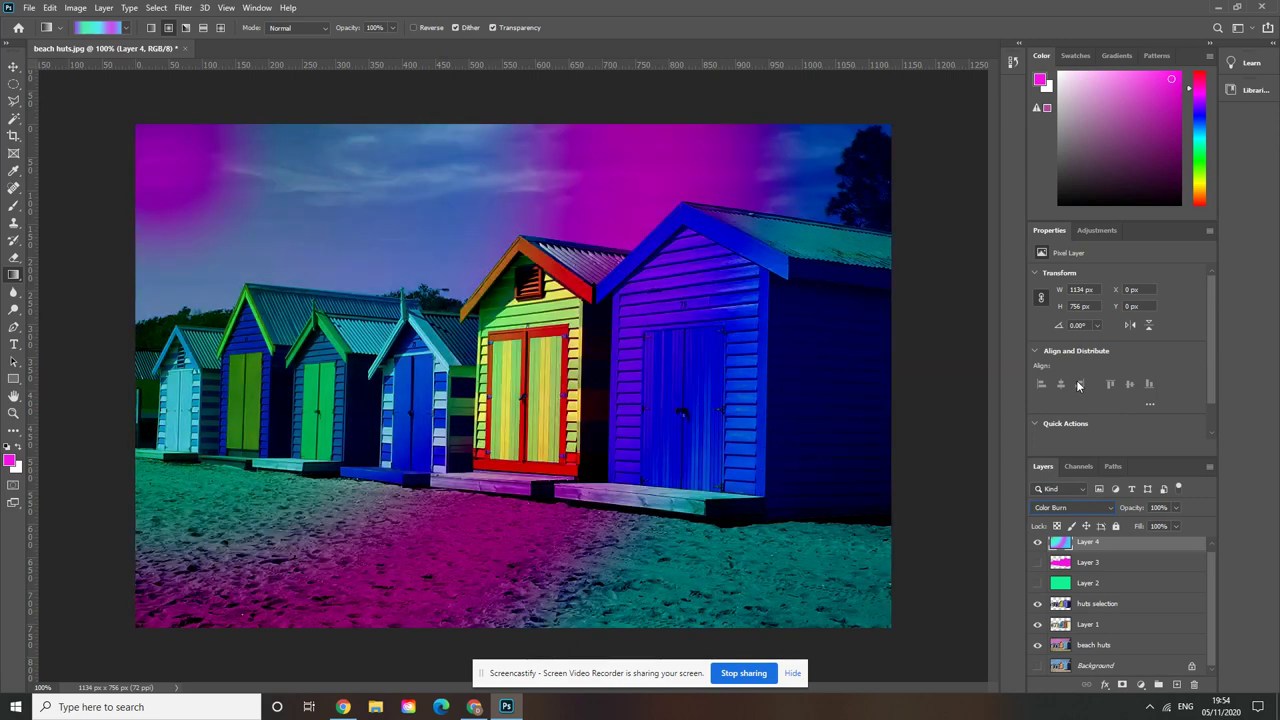
pyautogui.press('Down')
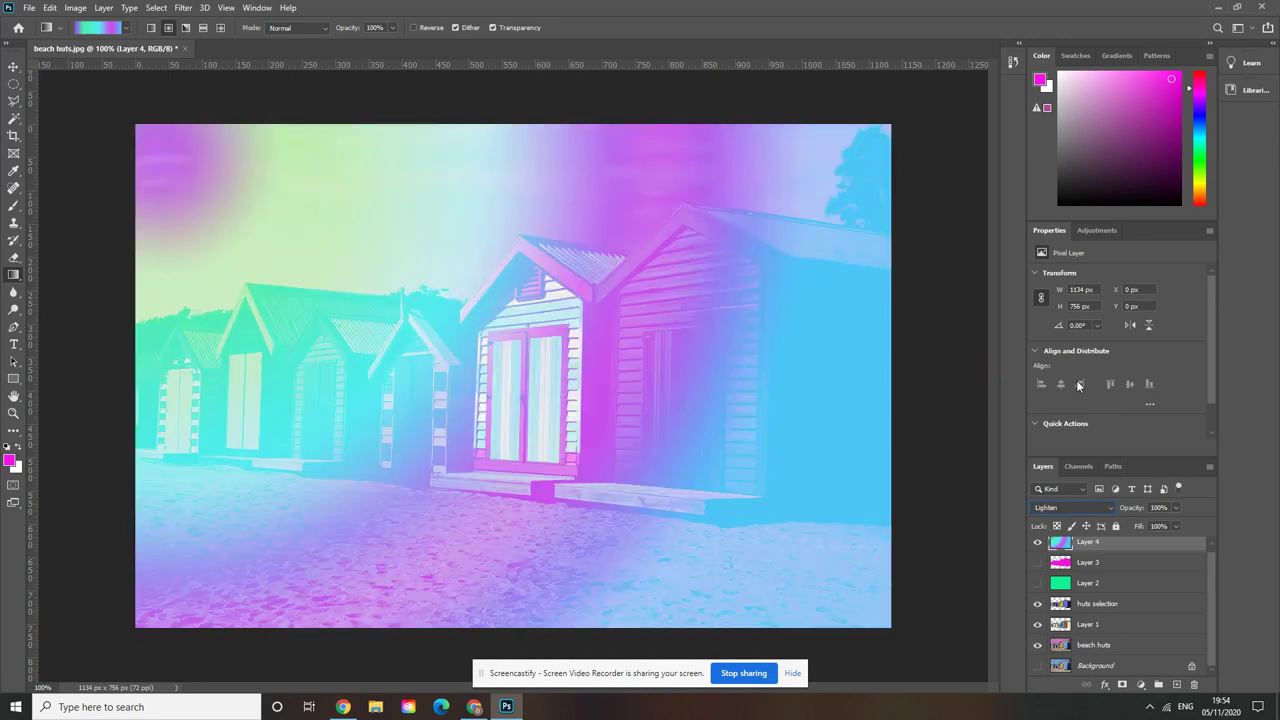
pyautogui.press('Down')
pyautogui.press('Down')
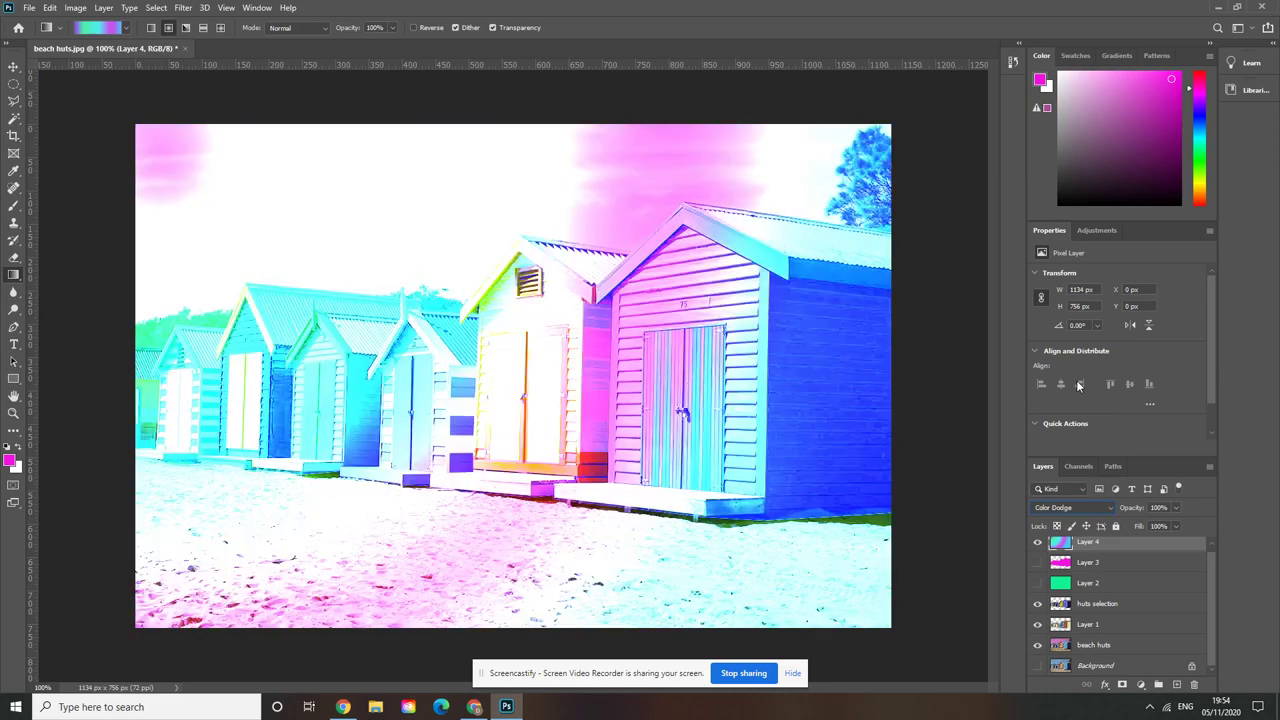
pyautogui.press('Down')
pyautogui.press('Down')
pyautogui.press('Down')
pyautogui.press('Down')
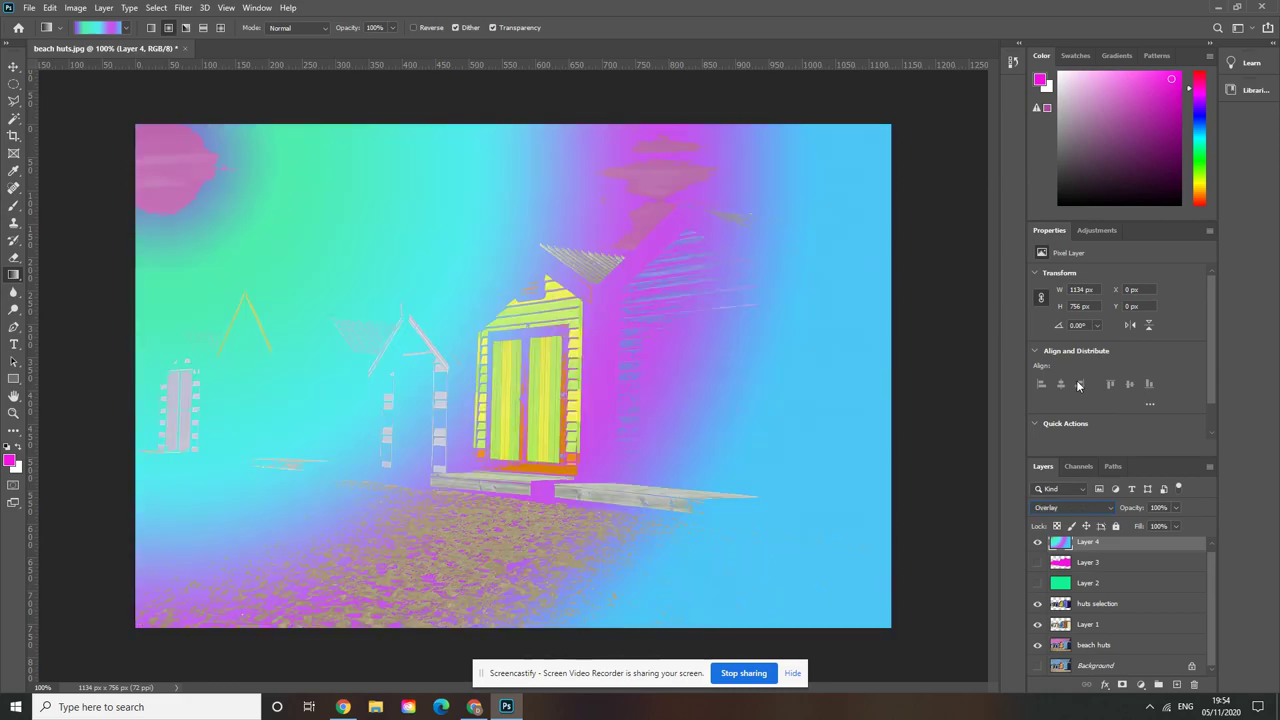
pyautogui.press('Down')
pyautogui.press('Down')
pyautogui.press('Down')
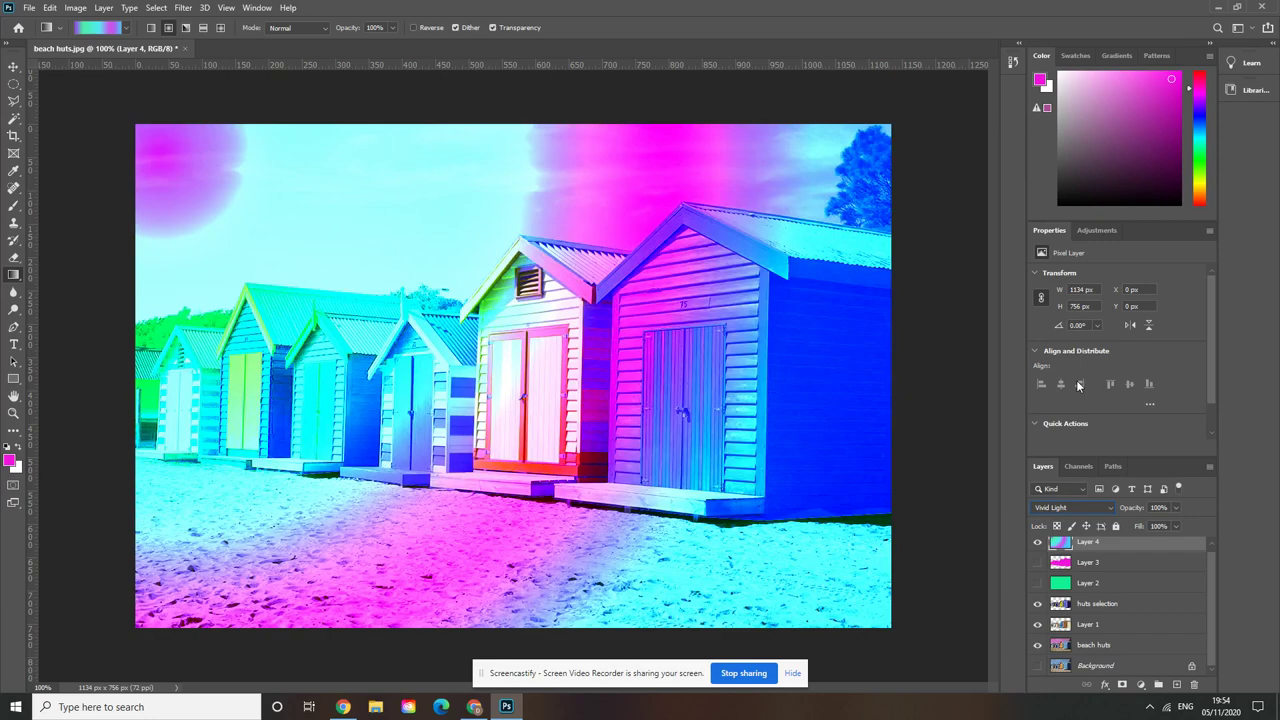
pyautogui.press('Down')
pyautogui.press('Down')
pyautogui.press('Down')
pyautogui.press('Down')
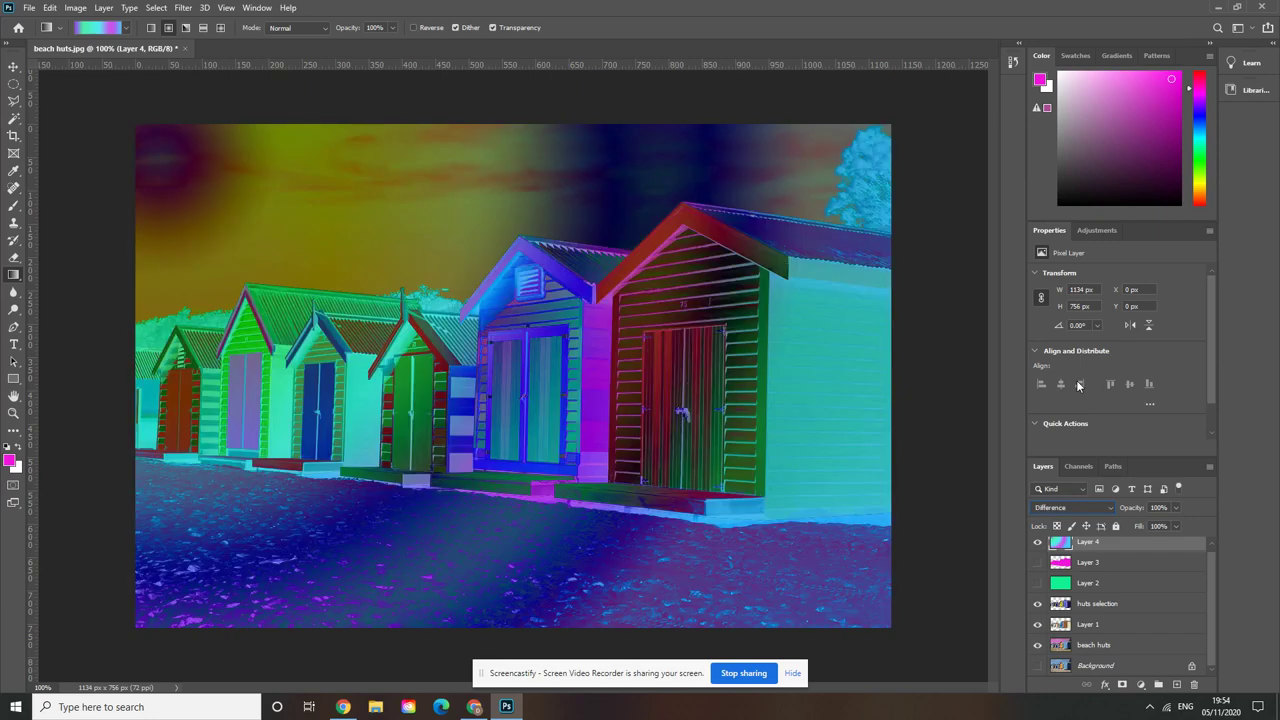
pyautogui.press('Down')
pyautogui.press('Down')
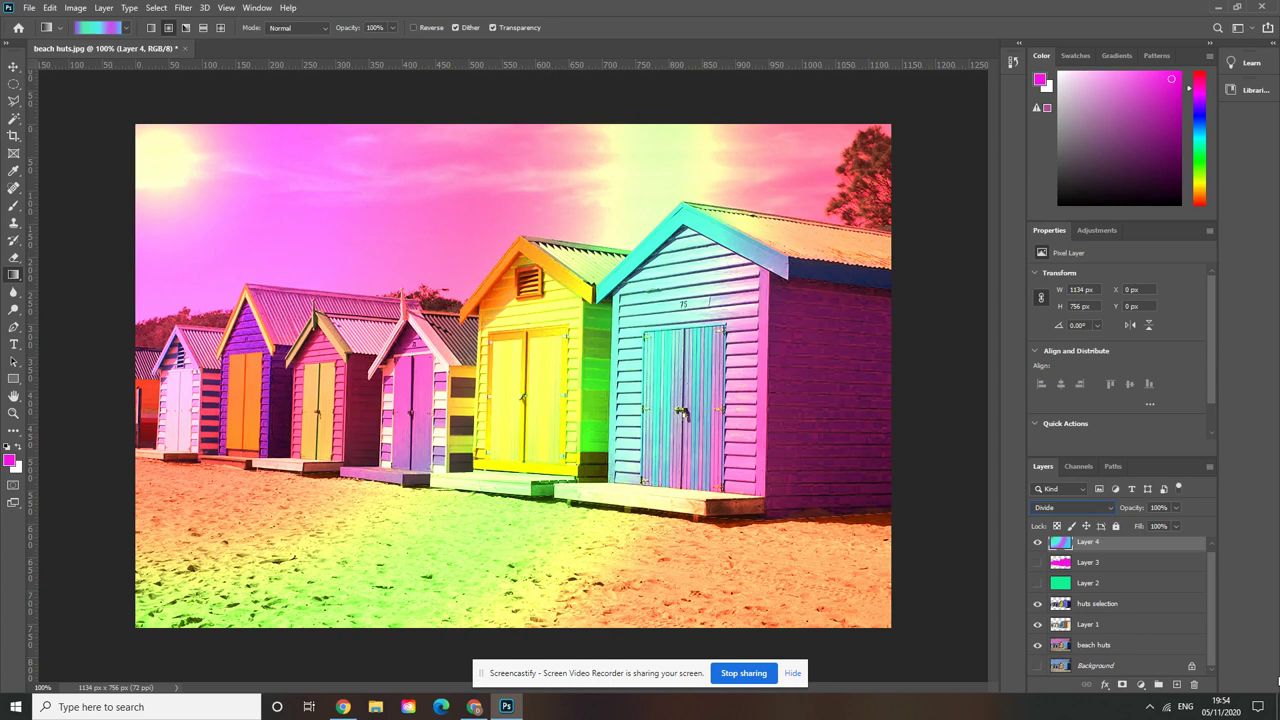
pyautogui.click(1176, 684)
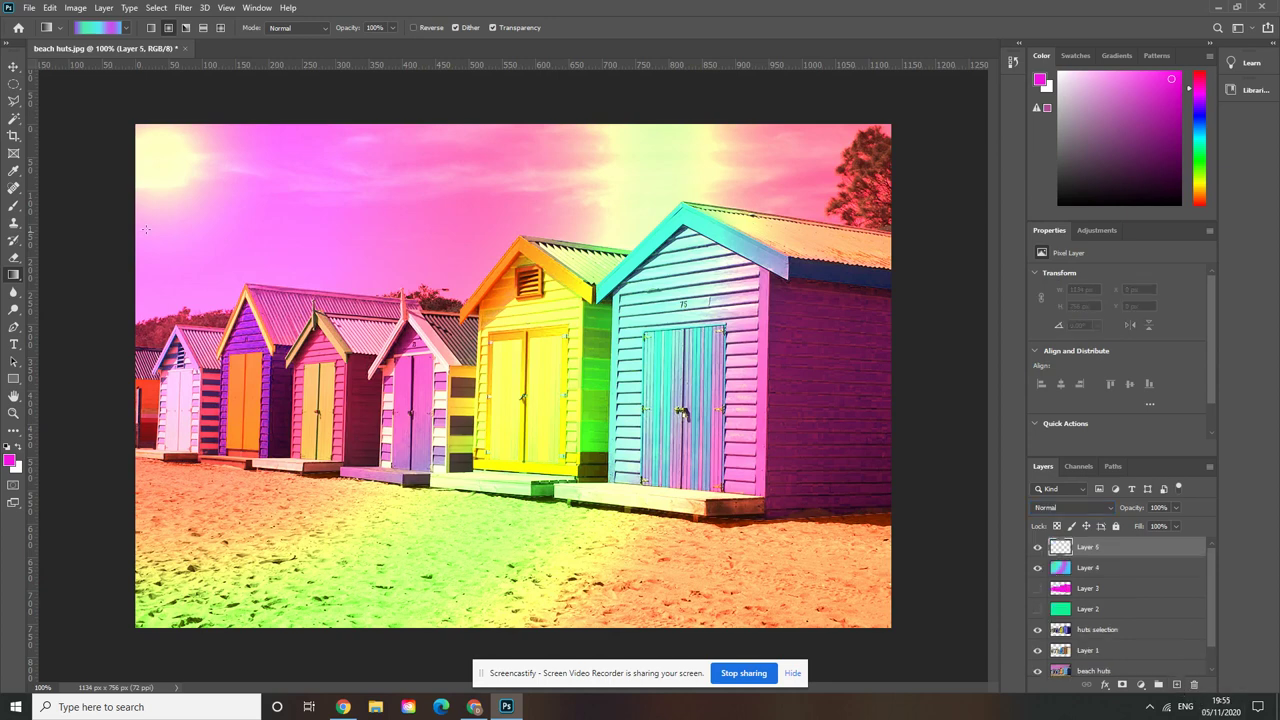
# Switch to the Brush Tool and choose the KYLE Ultimate Pencil Hard preset from Dry Media Brushes
pyautogui.click(12, 210)
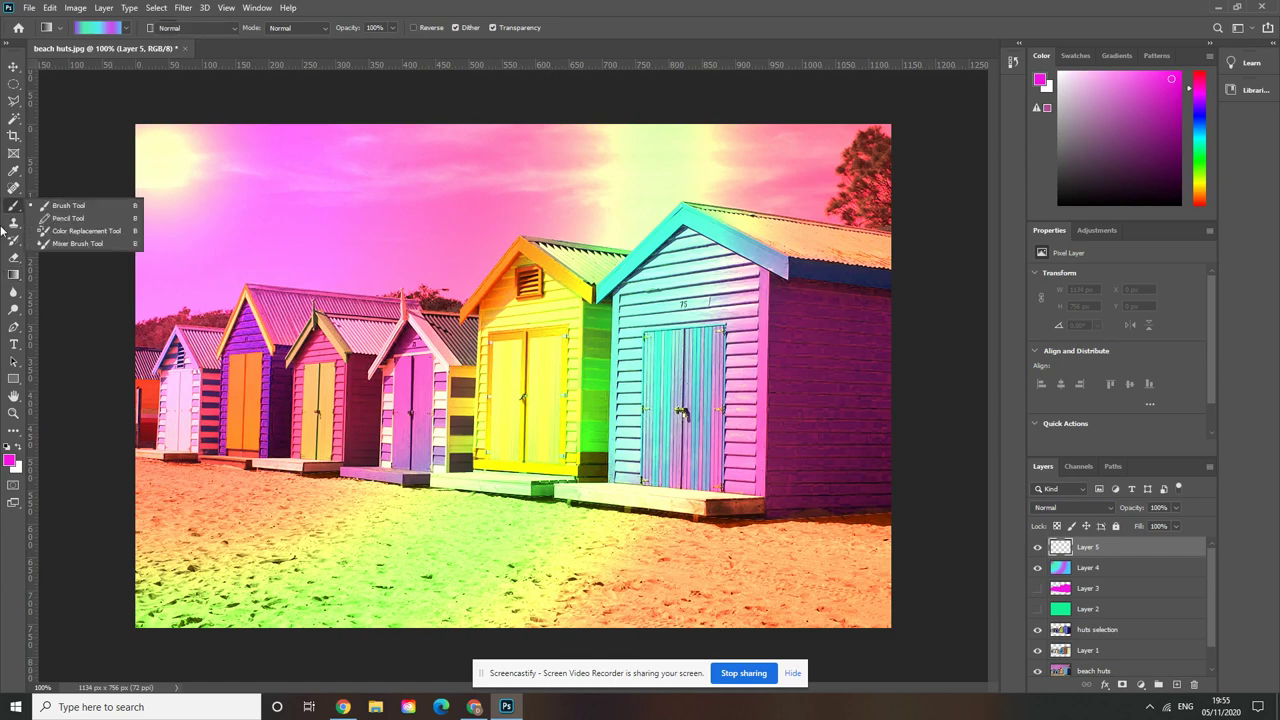
pyautogui.click(62, 210)
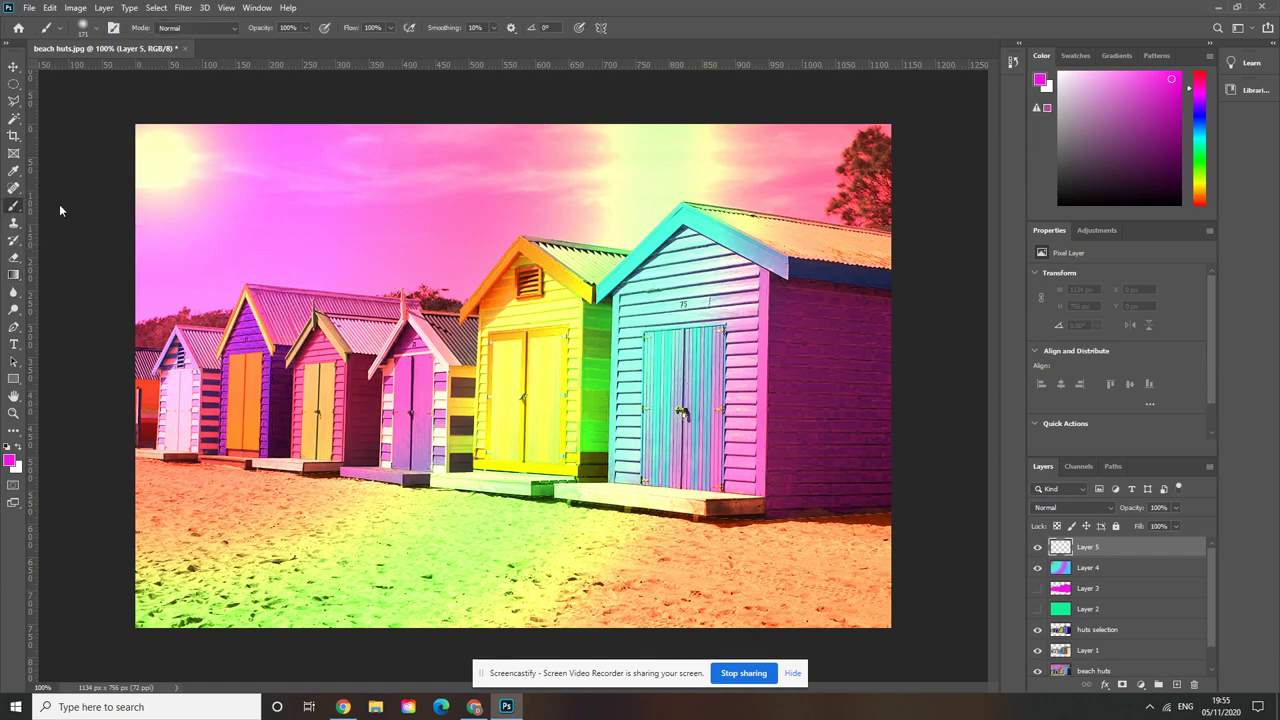
pyautogui.click(96, 32)
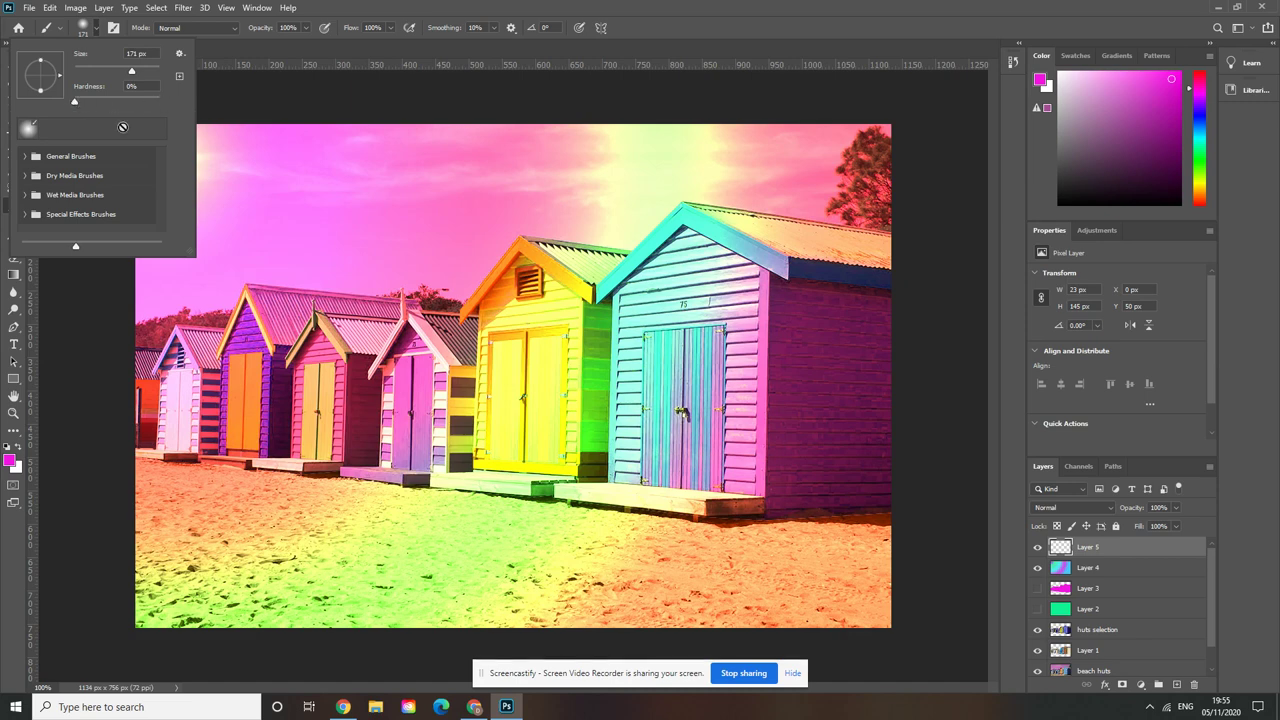
pyautogui.click(25, 176)
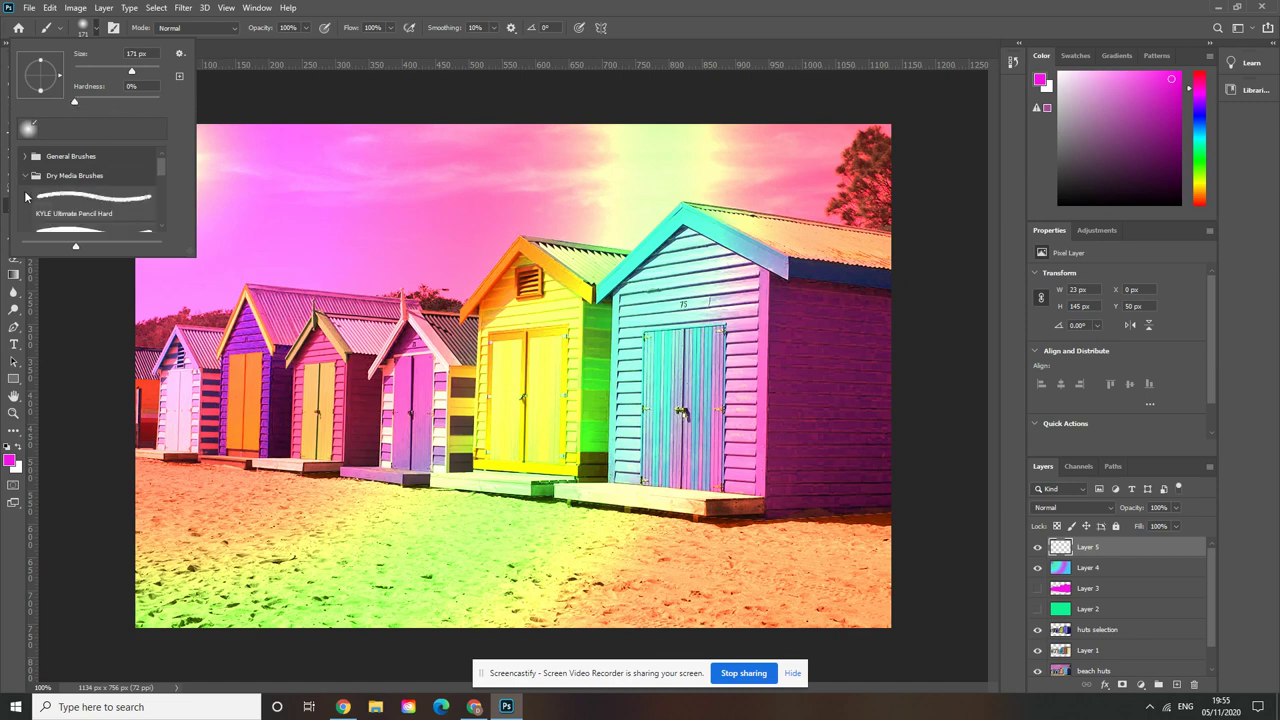
pyautogui.click(24, 176)
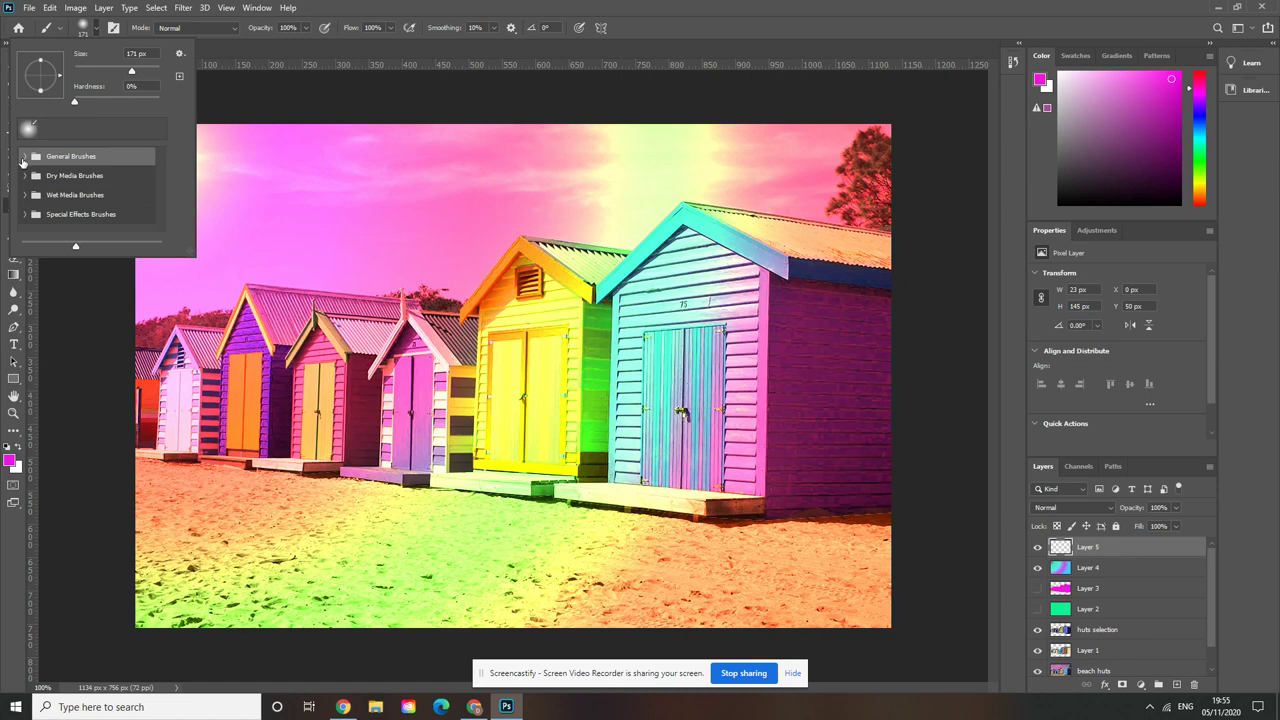
pyautogui.click(24, 158)
pyautogui.click(23, 159)
pyautogui.click(62, 213)
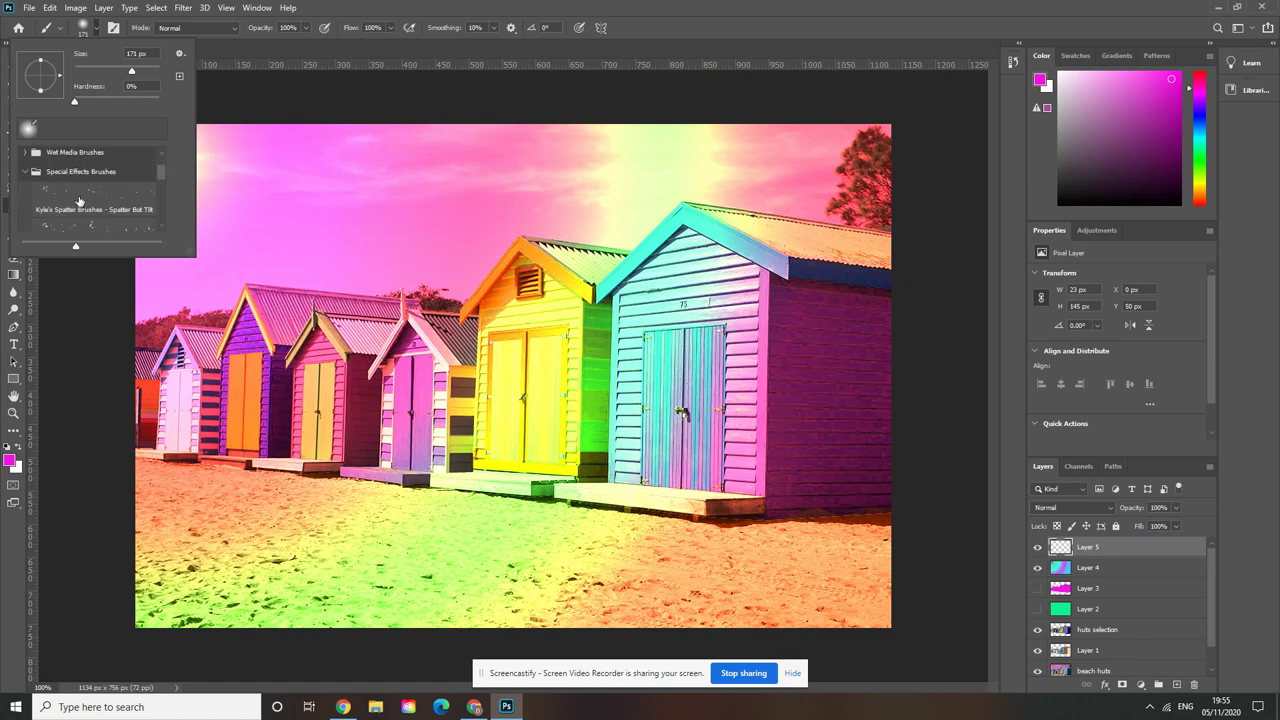
pyautogui.click(24, 172)
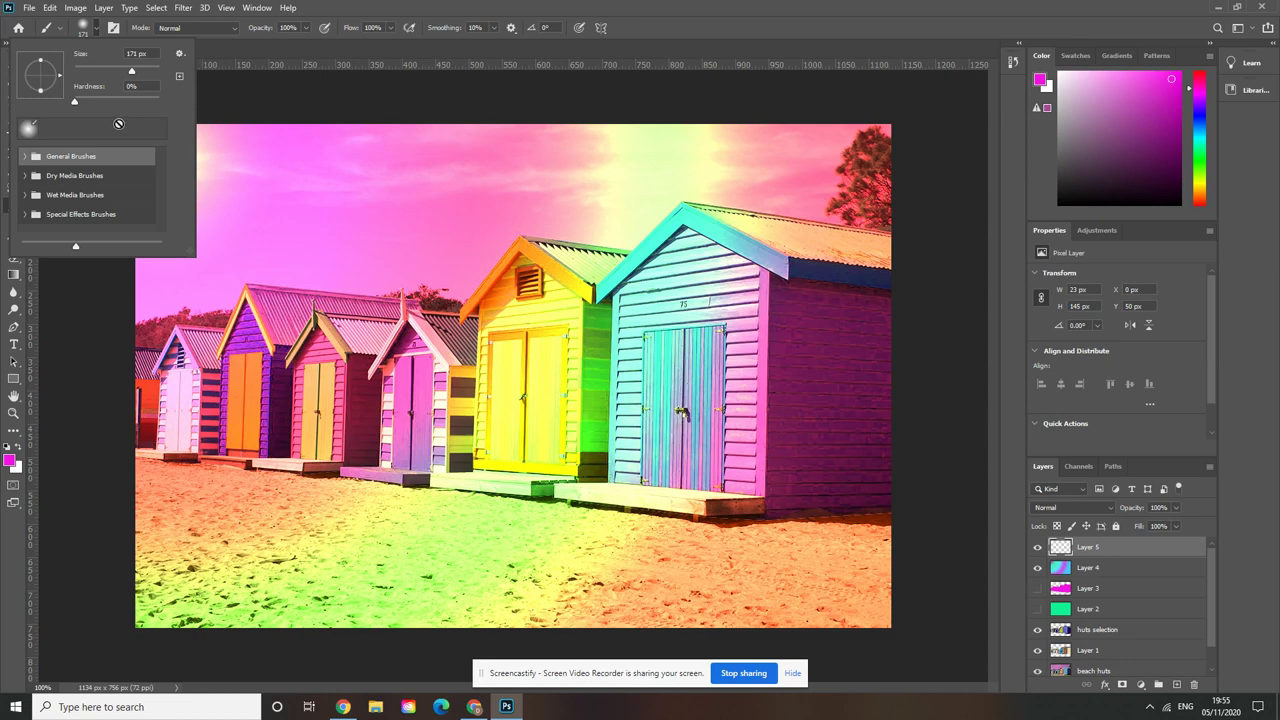
pyautogui.click(25, 176)
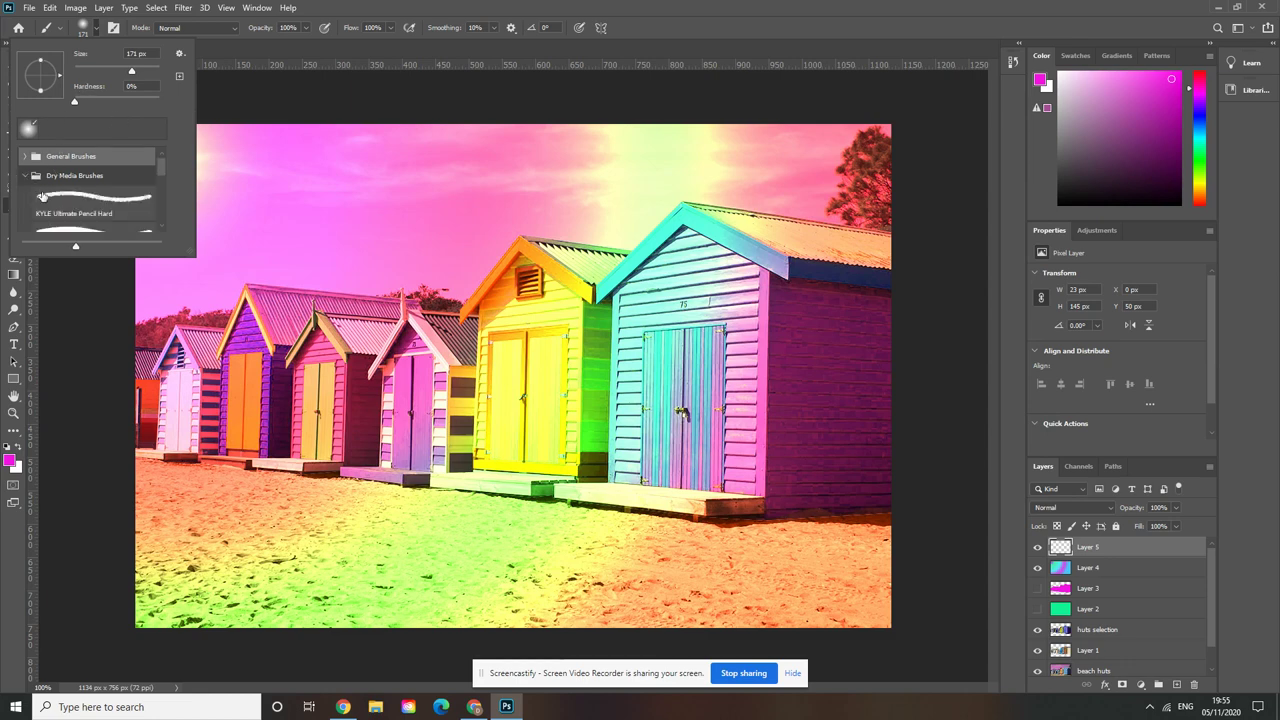
pyautogui.click(58, 202)
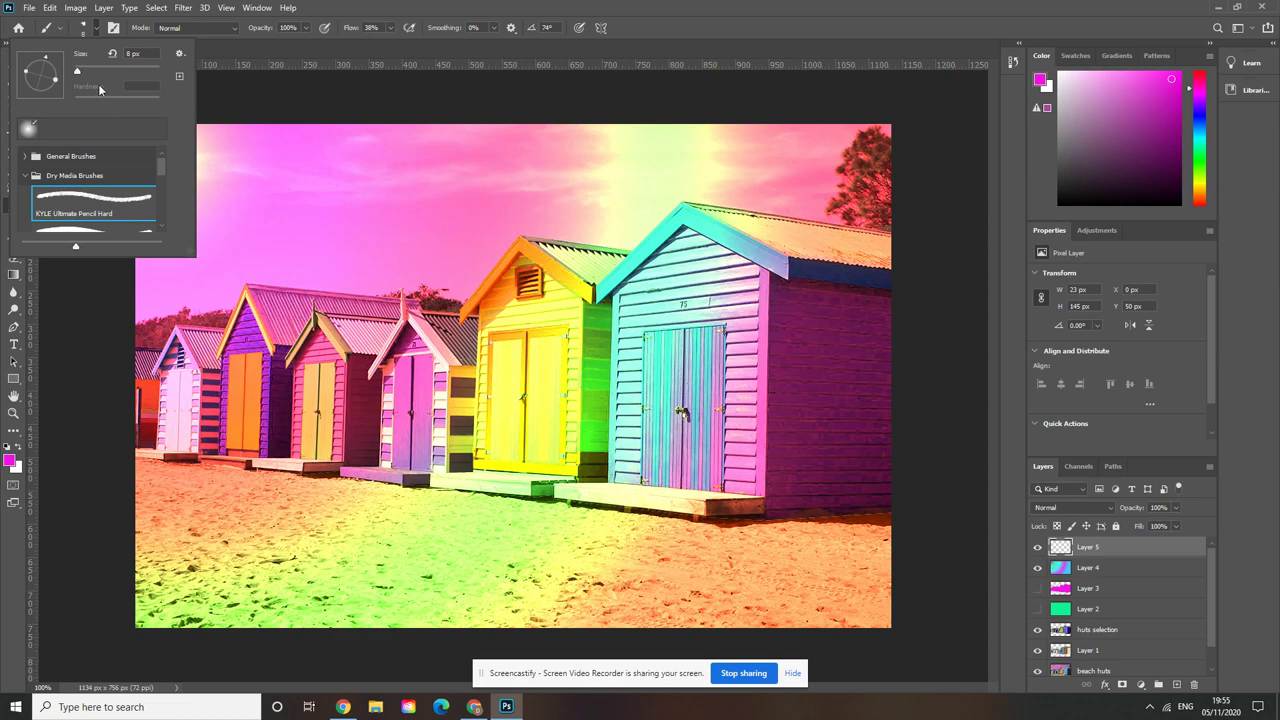
# Paint a 44 px magenta stroke across the sky, set Color Dodge, and brush the top-right tree
pyautogui.moveTo(79, 69); pyautogui.dragTo(93, 72)
pyautogui.moveTo(240, 212); pyautogui.dragTo(888, 214)
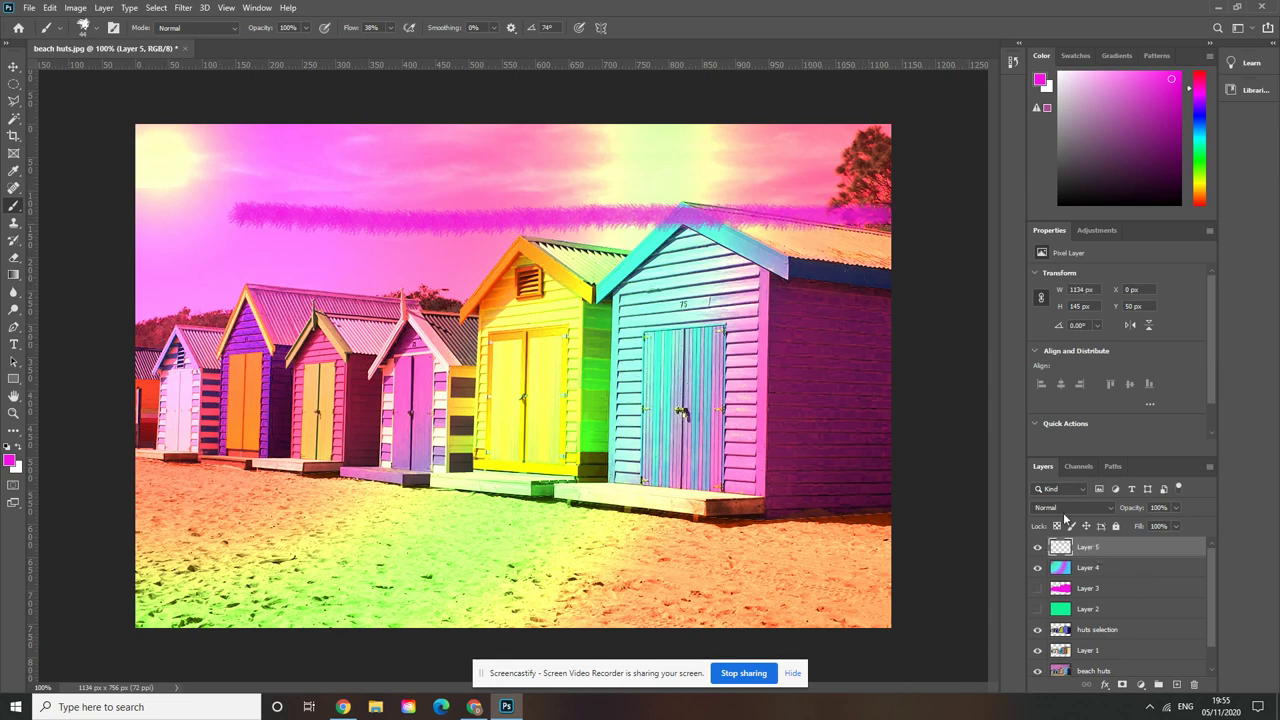
pyautogui.click(1107, 507)
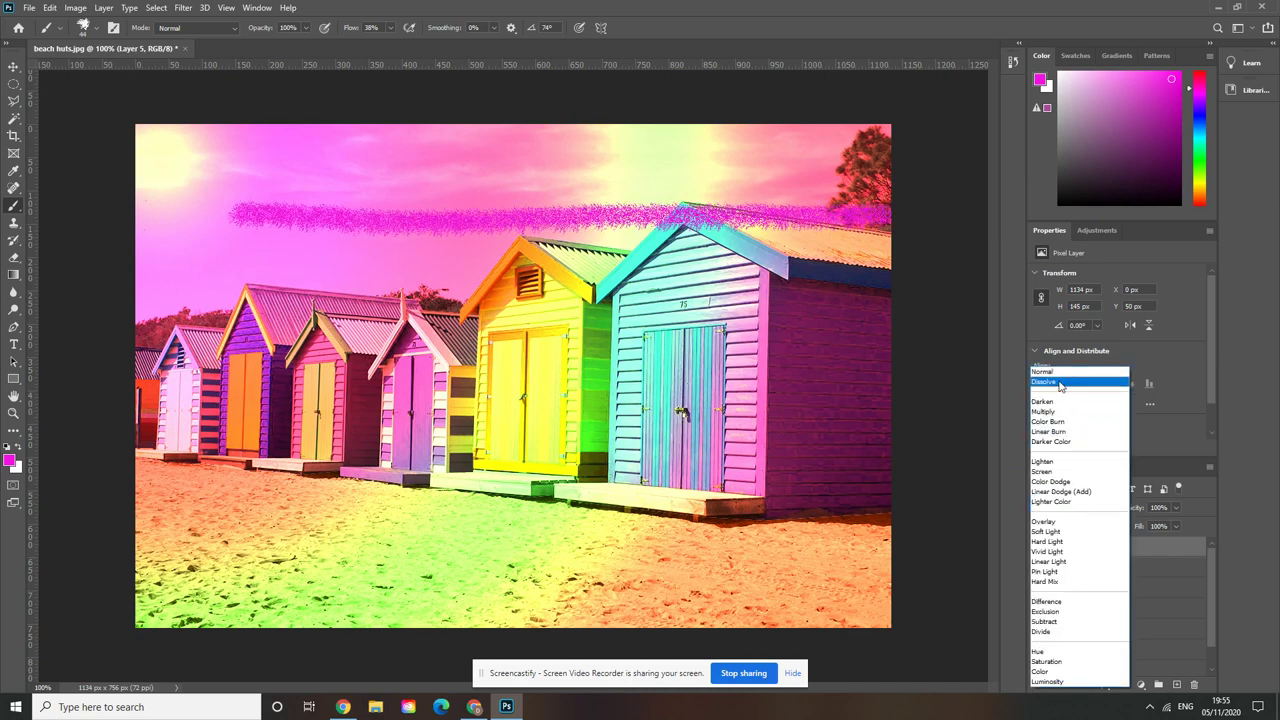
pyautogui.click(1061, 386)
pyautogui.press('Down')
pyautogui.press('Down')
pyautogui.press('Down')
pyautogui.press('Down')
pyautogui.press('Down')
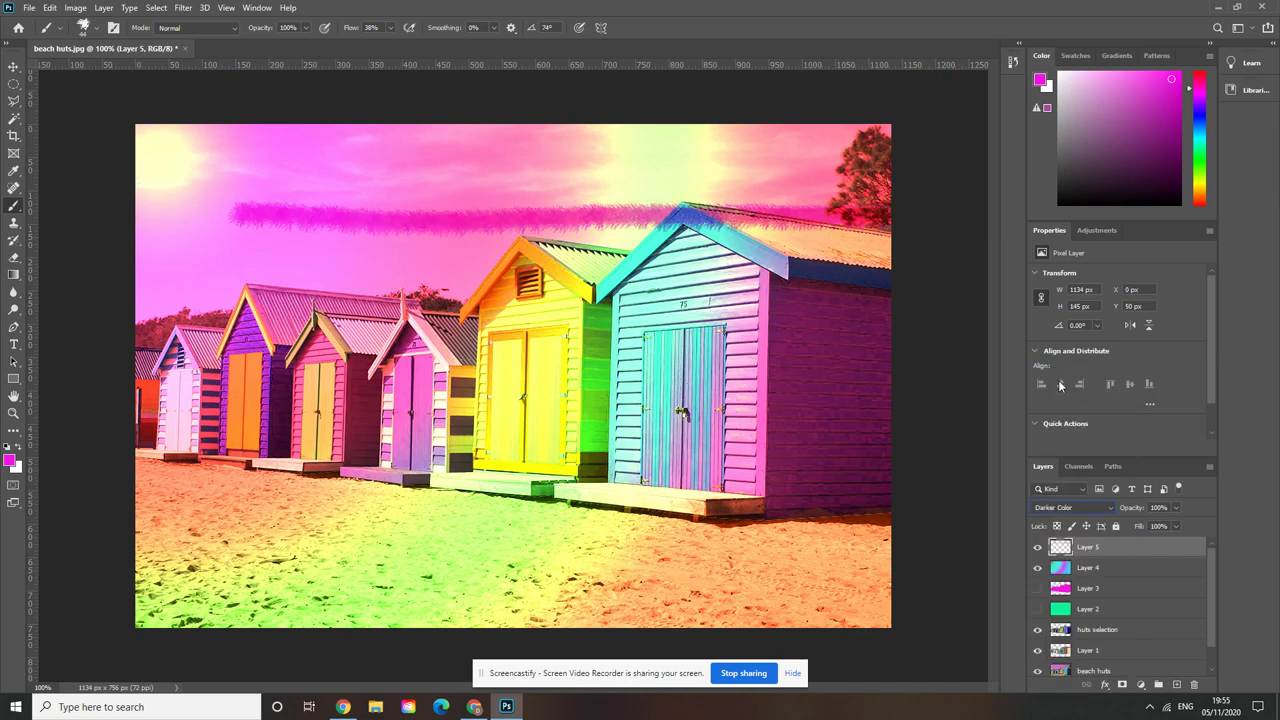
pyautogui.press('Down')
pyautogui.press('Down')
pyautogui.press('Down')
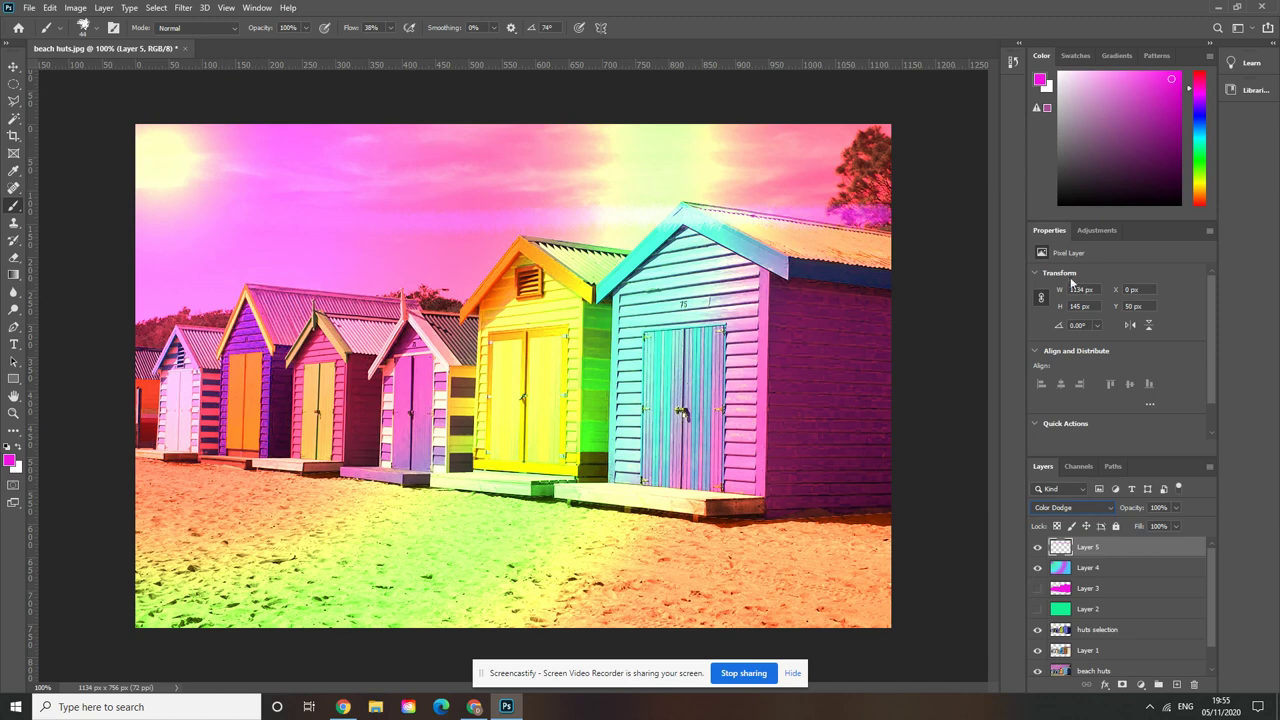
pyautogui.moveTo(897, 145)
pyautogui.mouseDown()
pyautogui.moveTo(861, 160)
pyautogui.moveTo(874, 205)
pyautogui.moveTo(850, 212)
pyautogui.moveTo(846, 186)
pyautogui.moveTo(868, 145)
pyautogui.moveTo(888, 150)
pyautogui.moveTo(891, 214)
pyautogui.mouseUp()
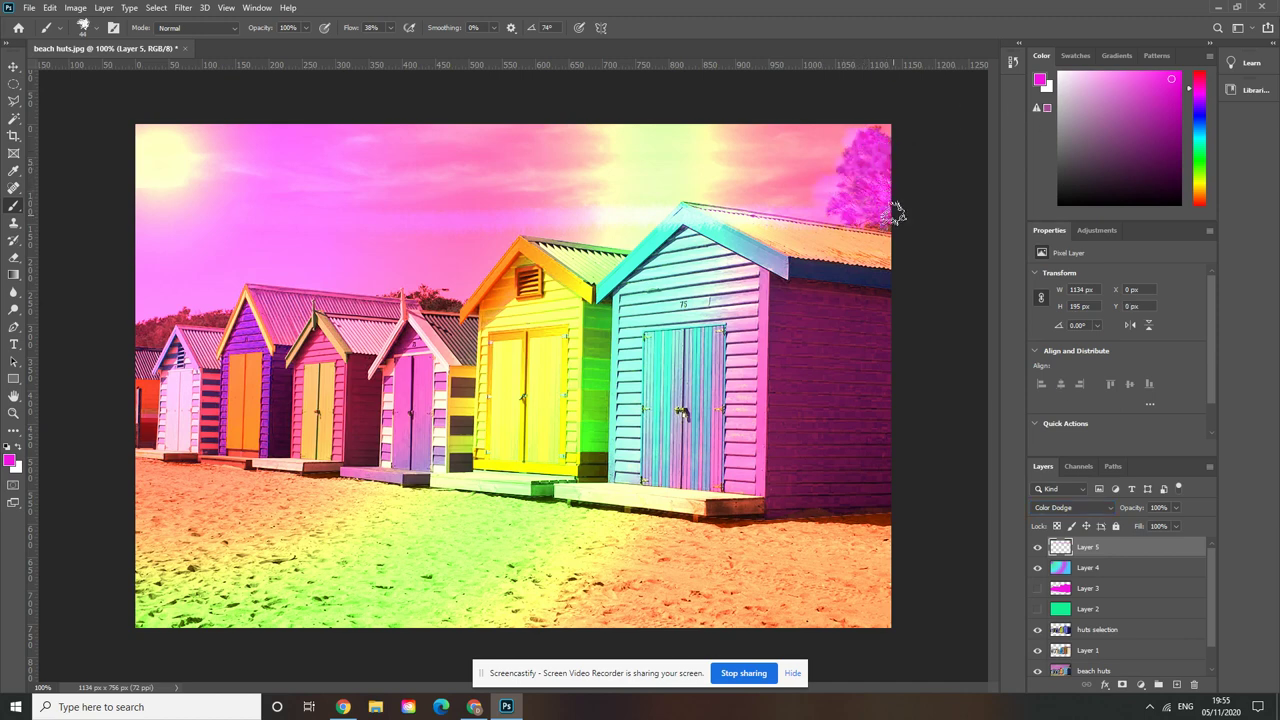